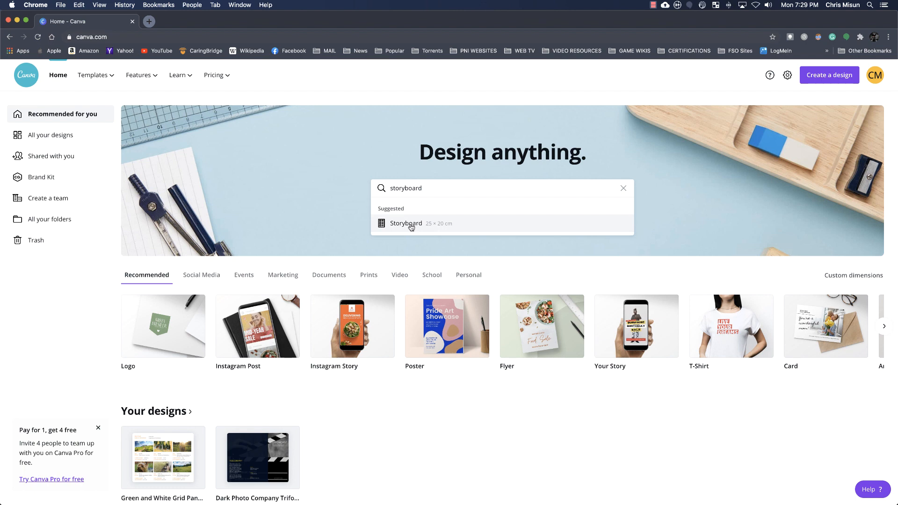
# Browse the suggested 25 × 20 cm Storyboard templates, open the Green and White Grid Panel Storyboard, and dismiss the collaboration tip
pyautogui.click(411, 226)
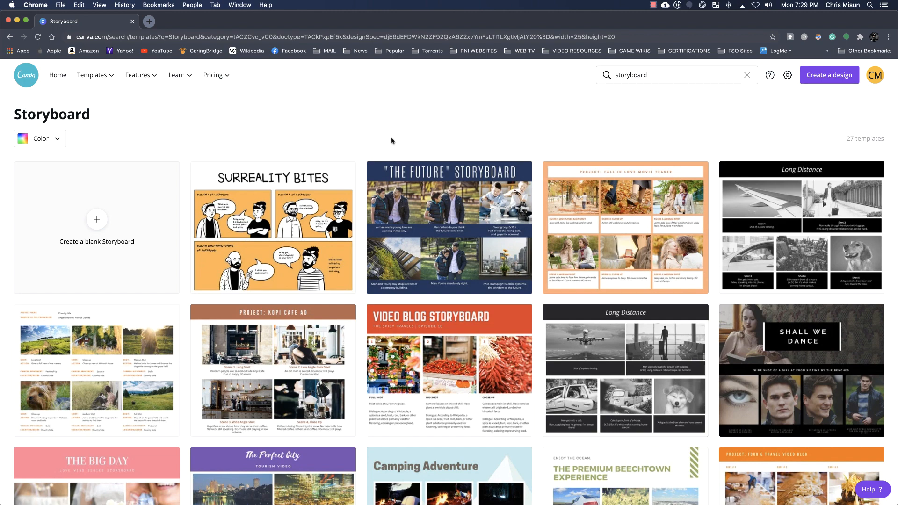
pyautogui.scroll(-1, 361, 143)
pyautogui.scroll(1, 361, 143)
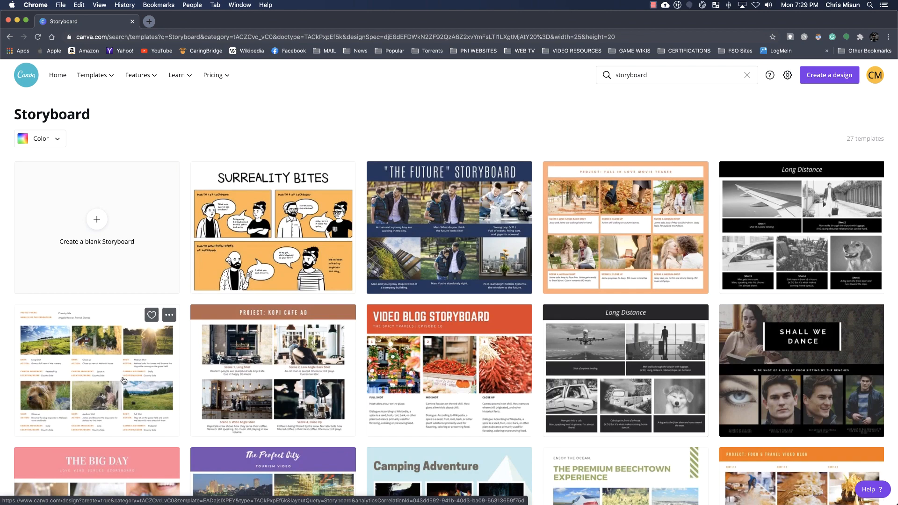
pyautogui.click(104, 358)
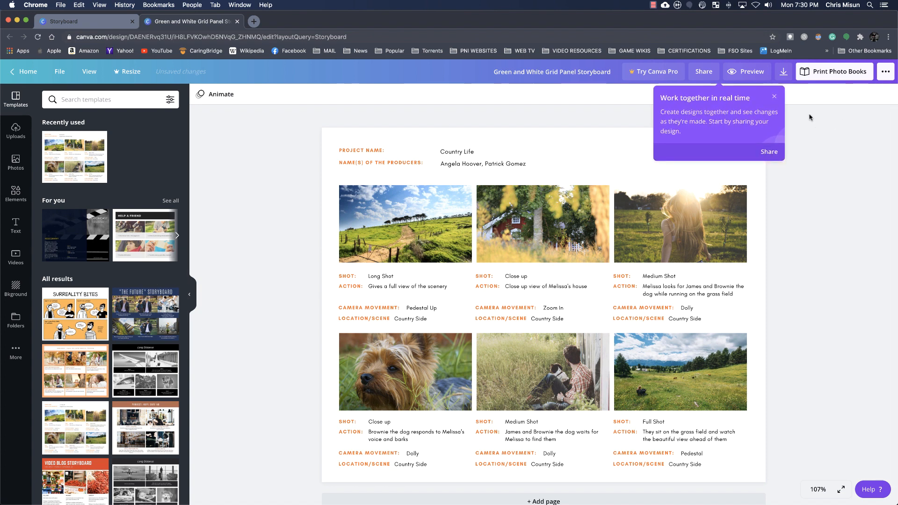
pyautogui.click(774, 97)
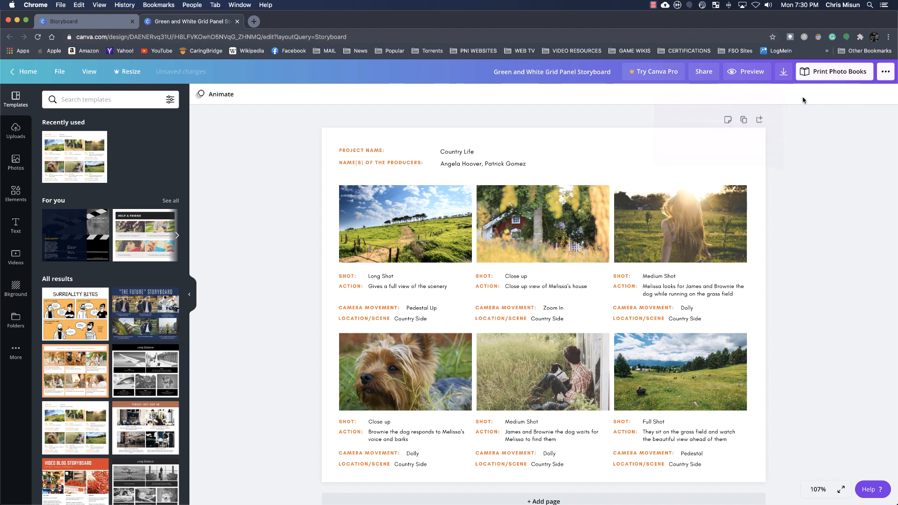
# Check the design's sharing options and collapse the template list beside the page
pyautogui.click(708, 77)
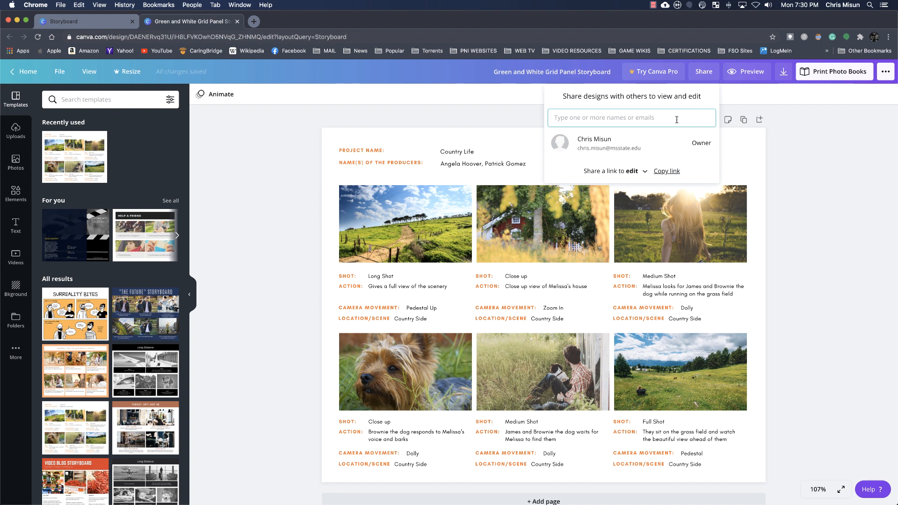
pyautogui.click(714, 71)
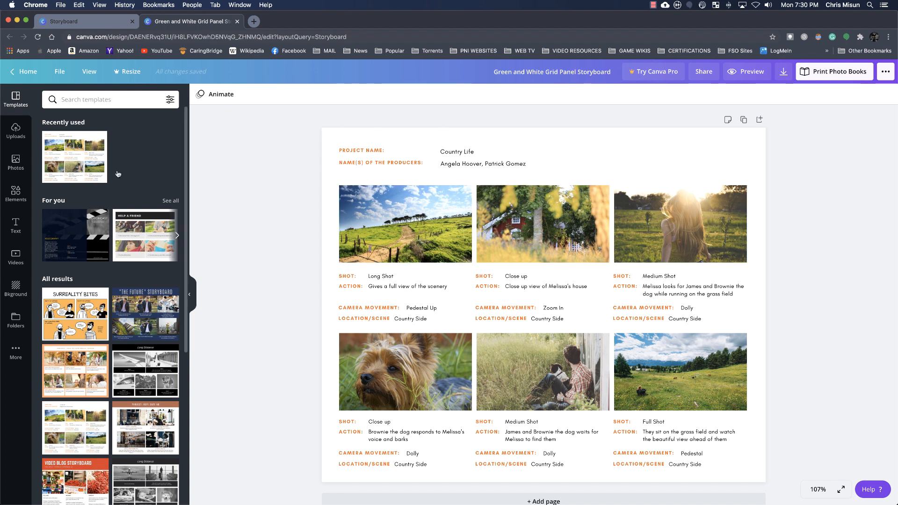
pyautogui.click(192, 297)
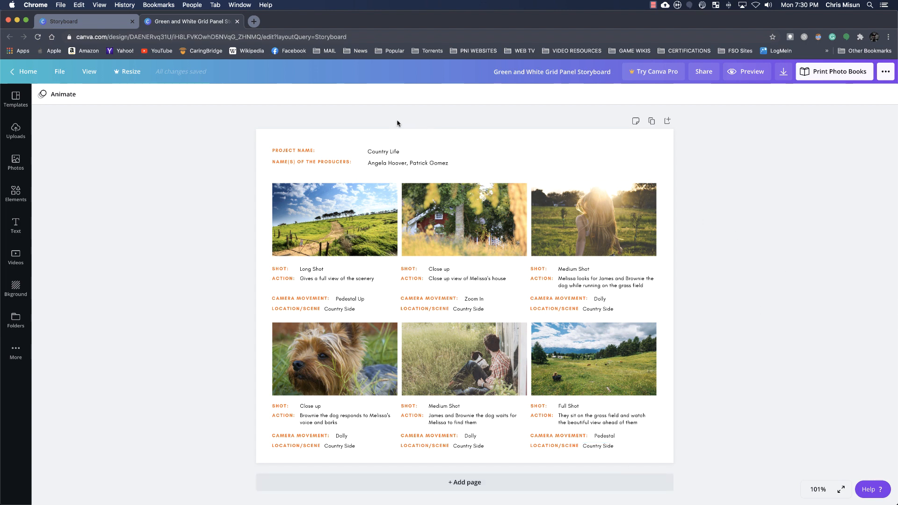
# Recolor the "Project Name:" label text to the default green #008037
pyautogui.click(304, 151)
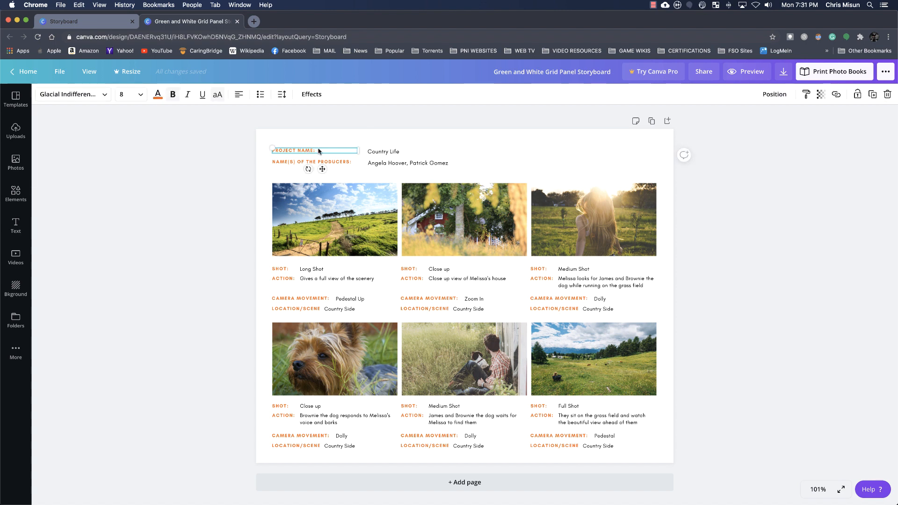
pyautogui.click(319, 151)
pyautogui.moveTo(317, 150); pyautogui.dragTo(269, 148)
pyautogui.click(158, 95)
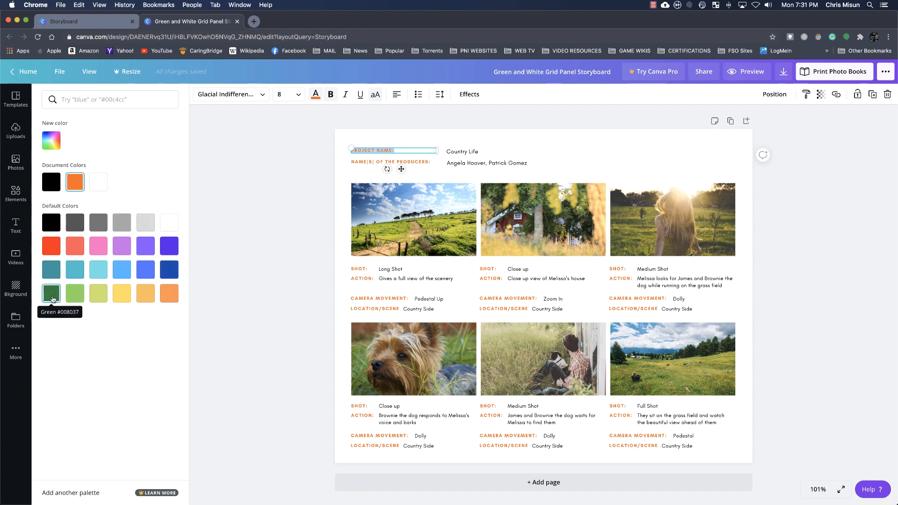
pyautogui.click(52, 299)
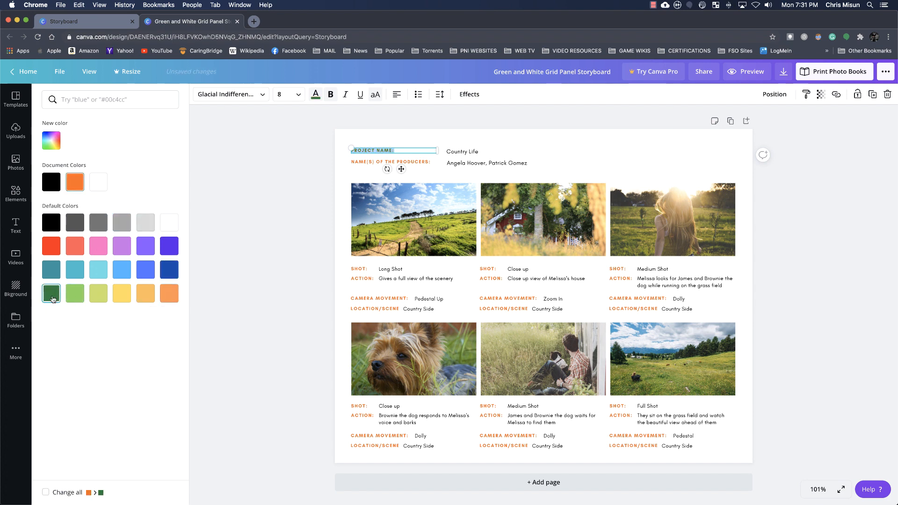
pyautogui.click(417, 132)
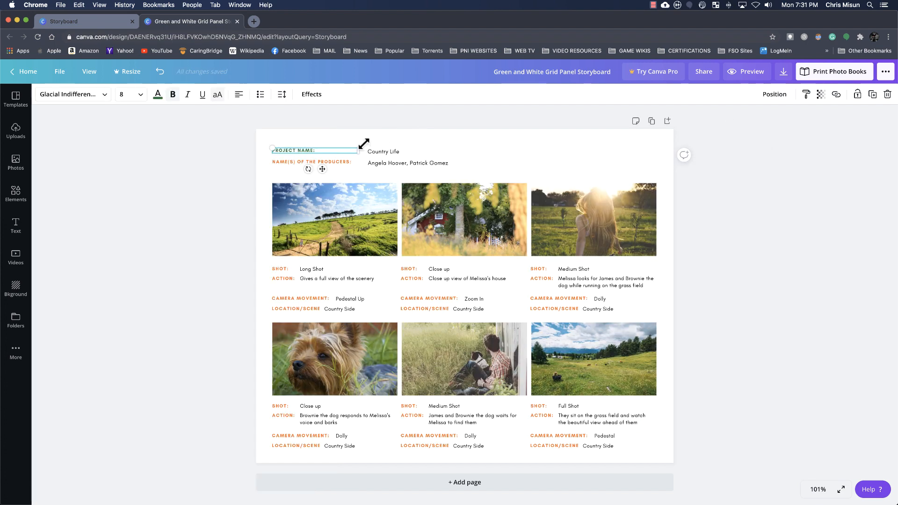
# Replace the project name text with "Child of Mississippi Music Video"
pyautogui.click(413, 153)
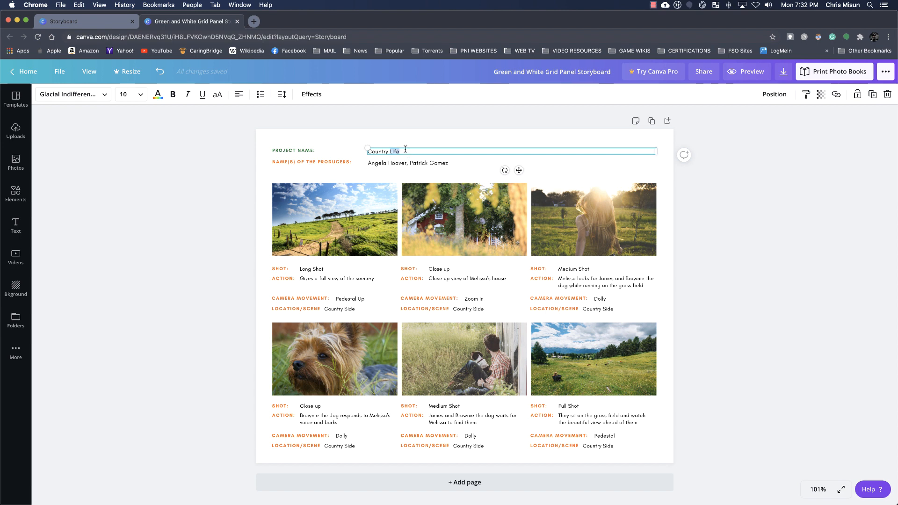
pyautogui.doubleClick(406, 150)
pyautogui.write('Chill')
pyautogui.write(' of Mi')
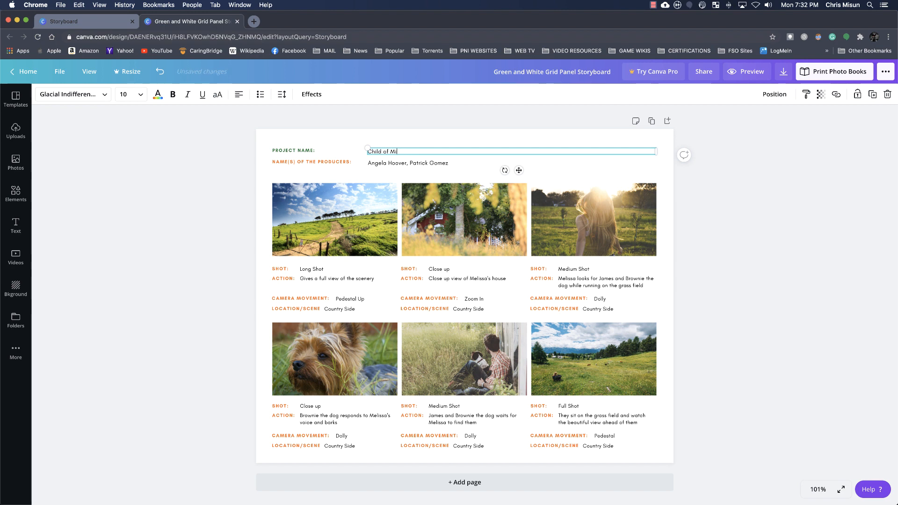
pyautogui.write('ssissippi Musiv')
pyautogui.press('BackSpace')
pyautogui.write('c Video')
# Replace the placeholder producer names in the header with the producer's full name
pyautogui.click(397, 165)
pyautogui.doubleClick(455, 163)
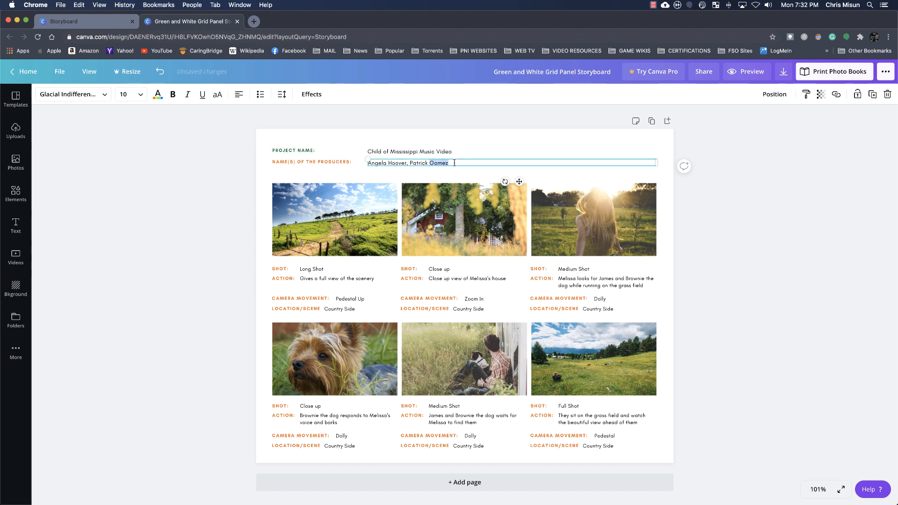
pyautogui.tripleClick(455, 162)
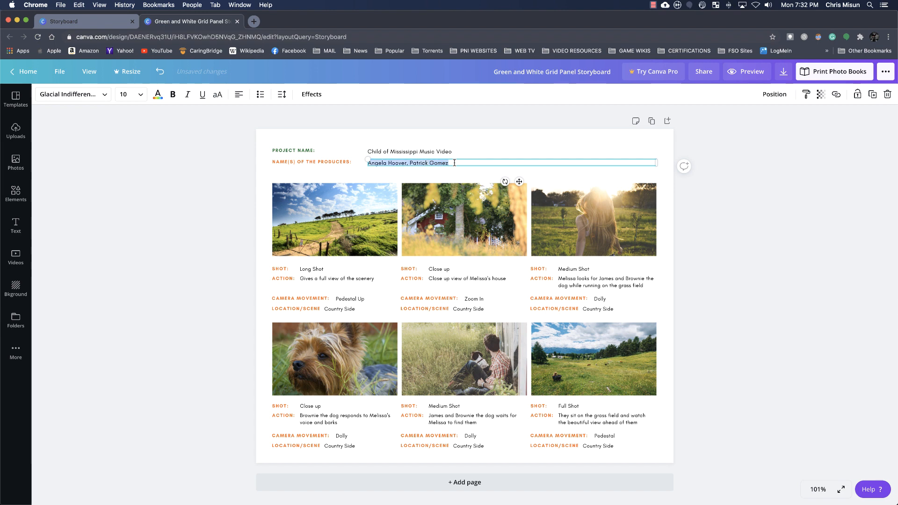
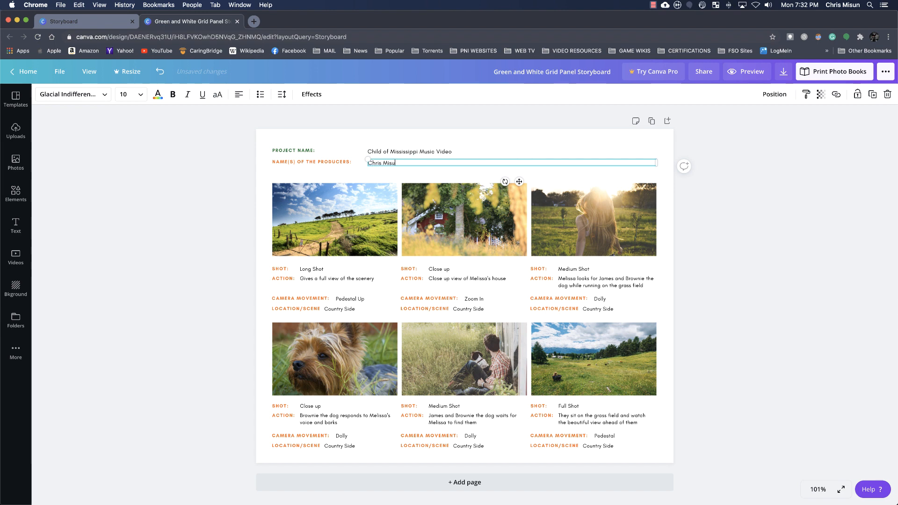
pyautogui.click(314, 174)
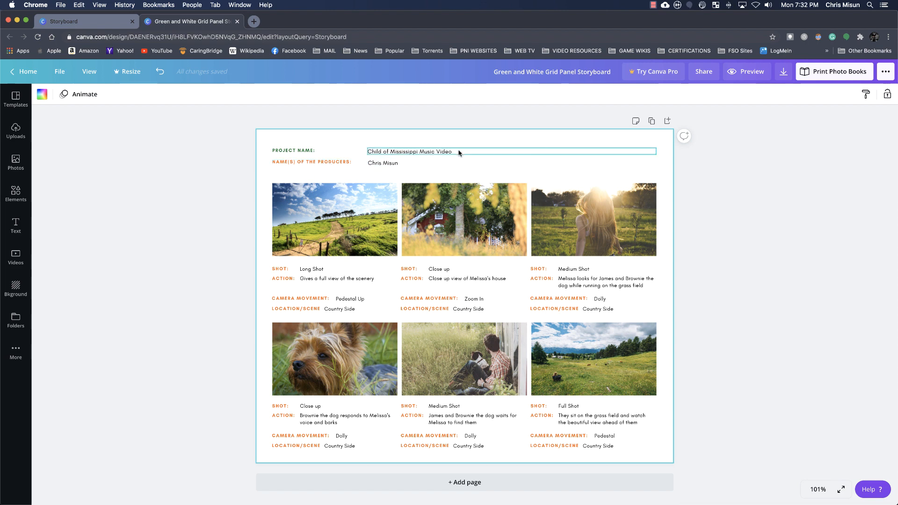
# Append a dash and the artist's full name to the end of the project name
pyautogui.click(473, 152)
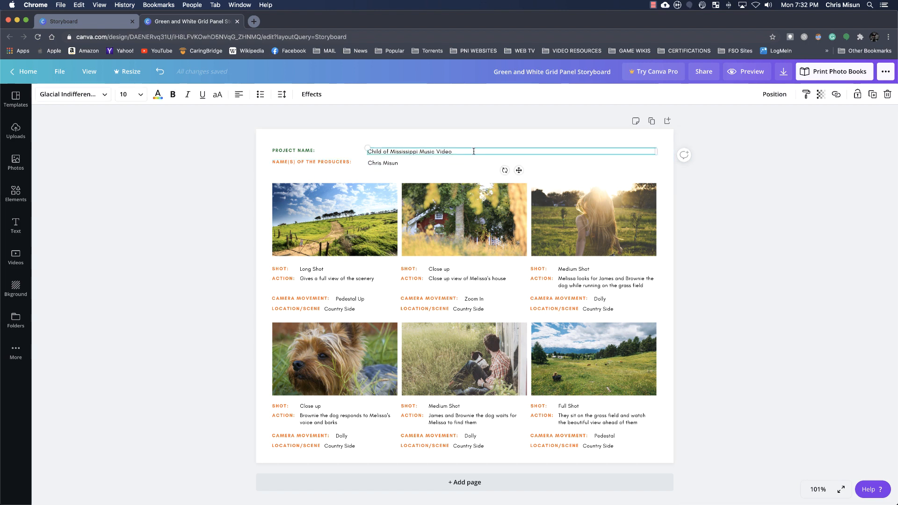
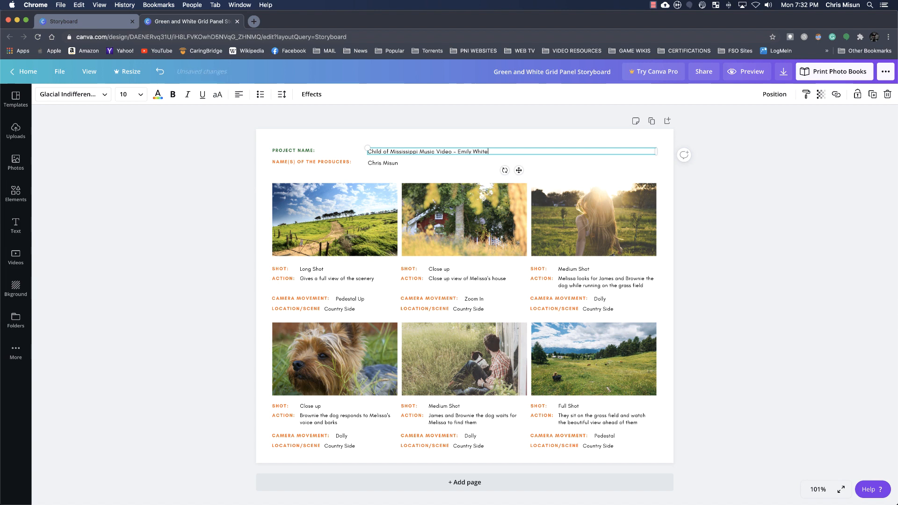
pyautogui.click(668, 143)
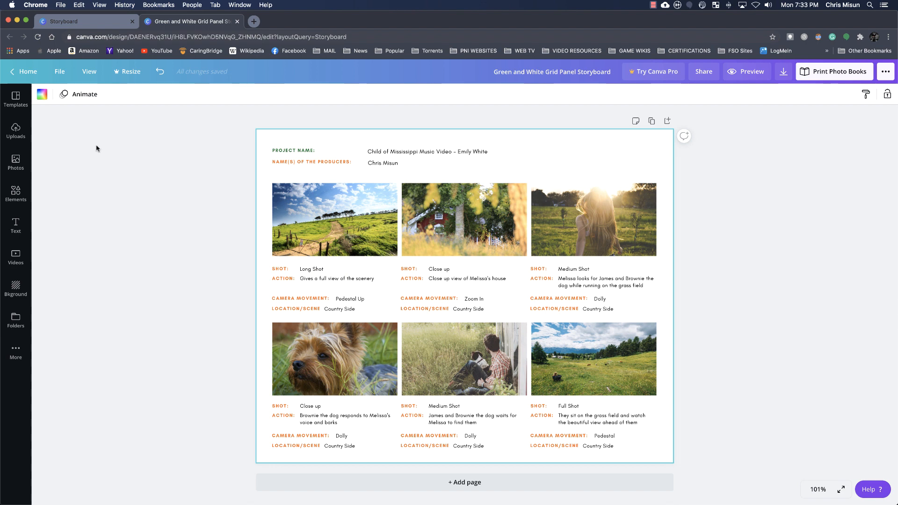
# Upload the ten storyboard stills starting with MS dumont plza.jpg from the CHILD OF MS STORYBOARD folder on the device
pyautogui.click(20, 133)
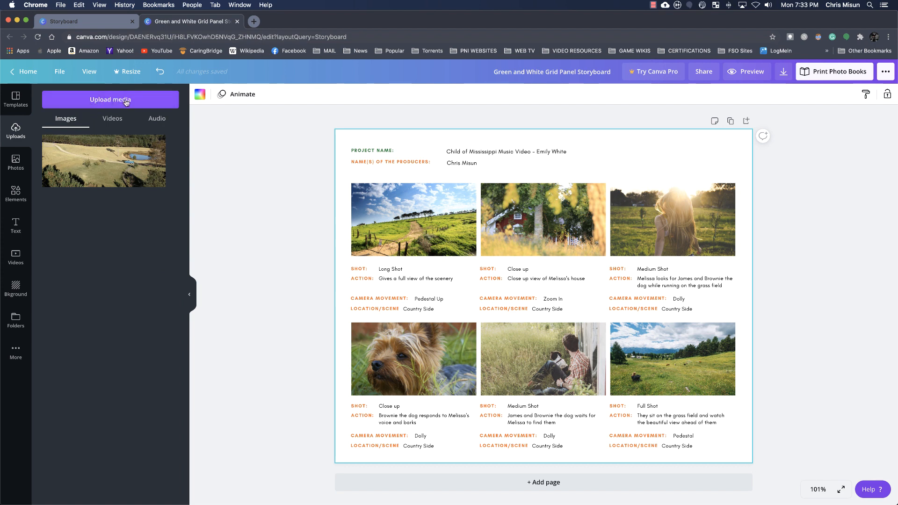
pyautogui.click(98, 100)
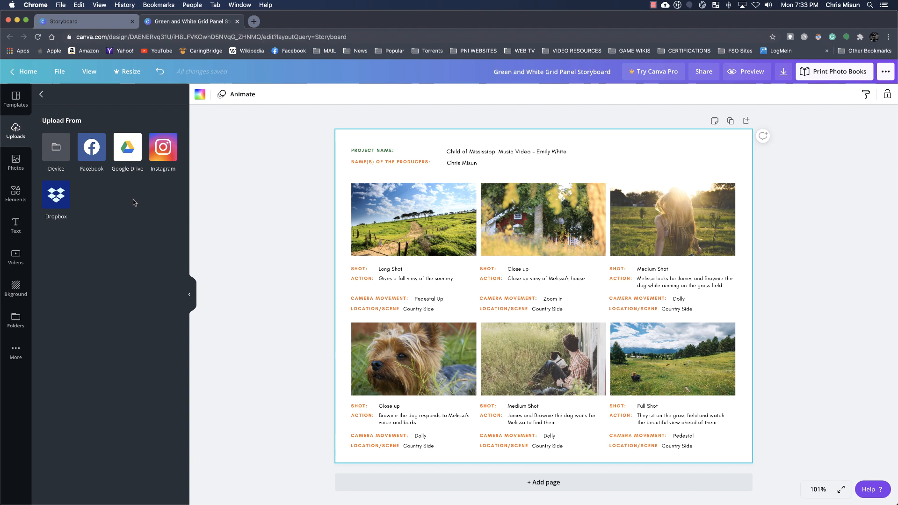
pyautogui.click(55, 147)
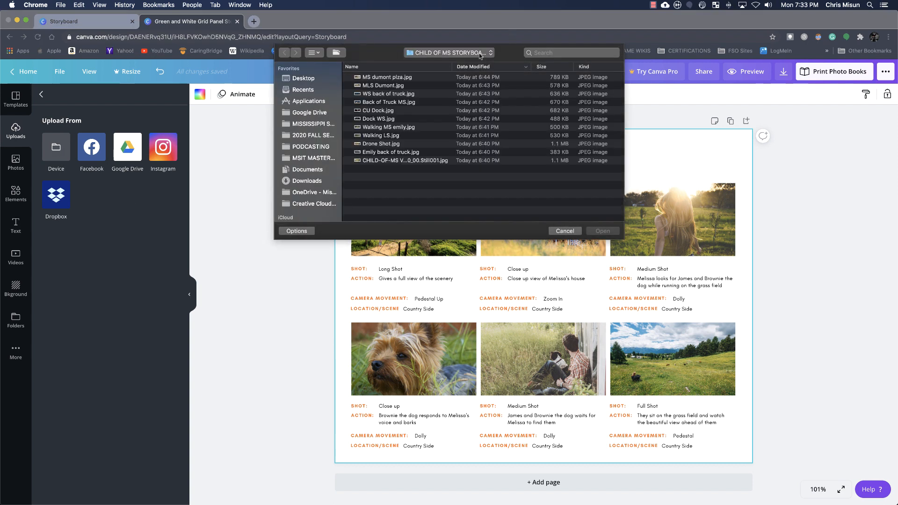
pyautogui.click(490, 53)
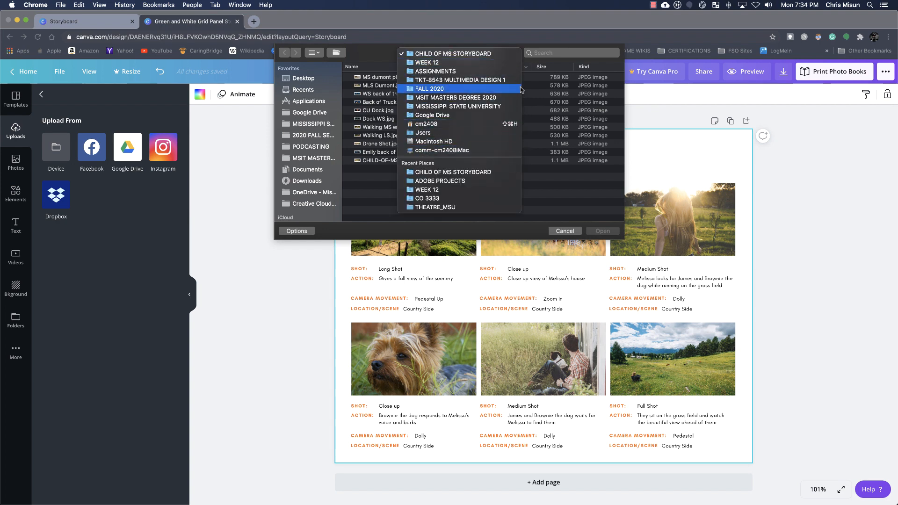
pyautogui.click(373, 55)
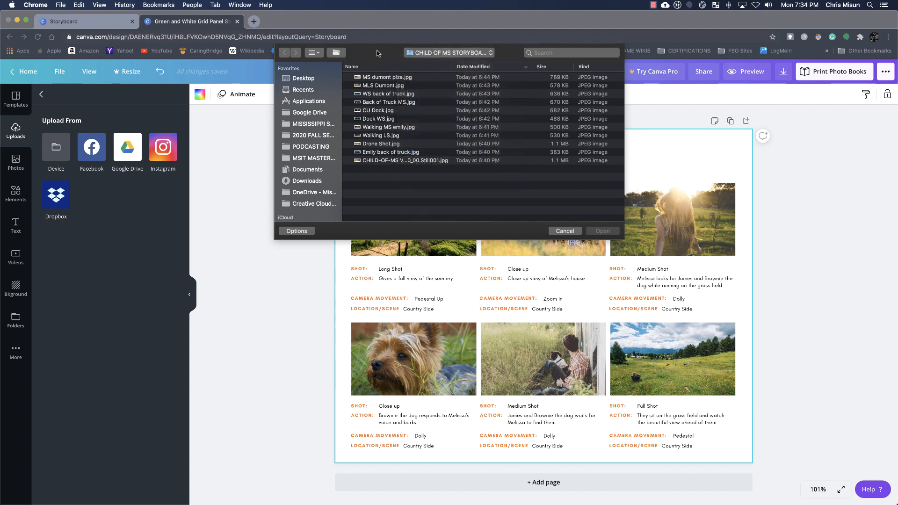
pyautogui.click(383, 78)
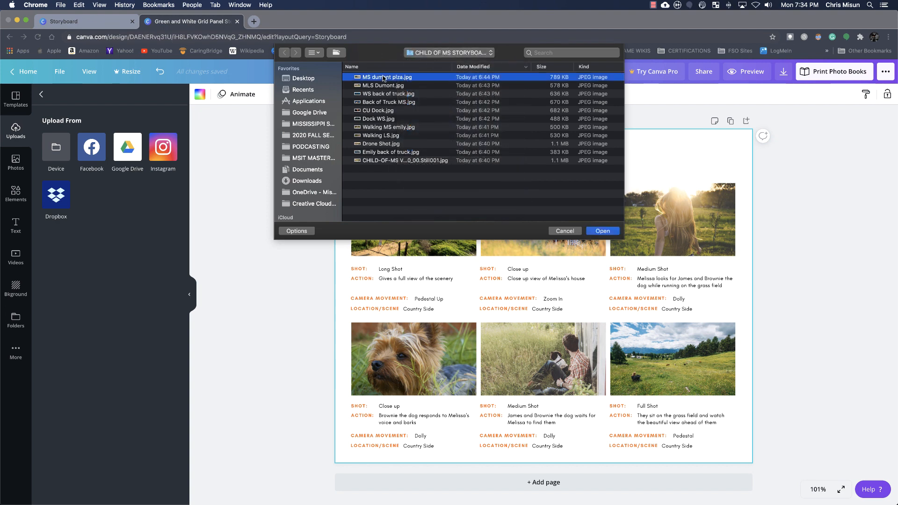
pyautogui.keyDown('shift'); pyautogui.click(388, 152); pyautogui.keyUp('shift')
pyautogui.click(613, 231)
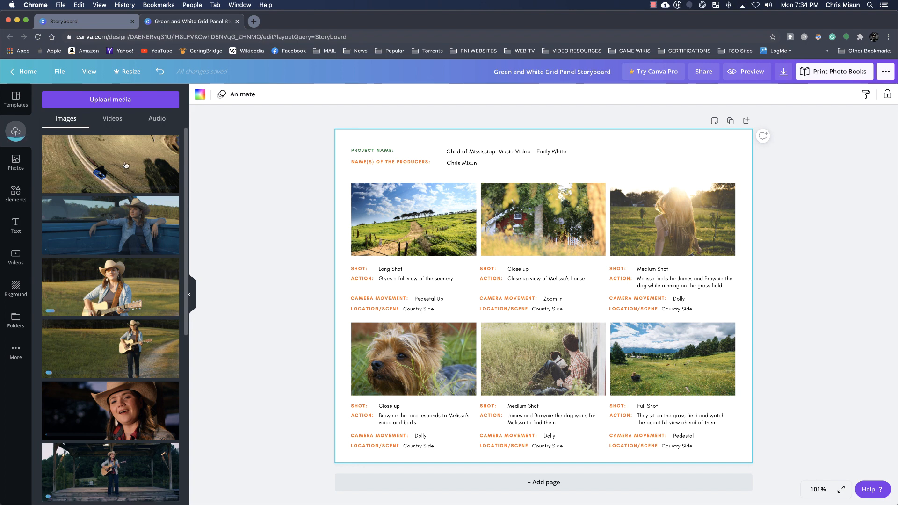
# Fill the first storyboard frame with the uploaded aerial truck image and set its shot text to "Drone Shot"
pyautogui.moveTo(116, 169); pyautogui.dragTo(413, 208)
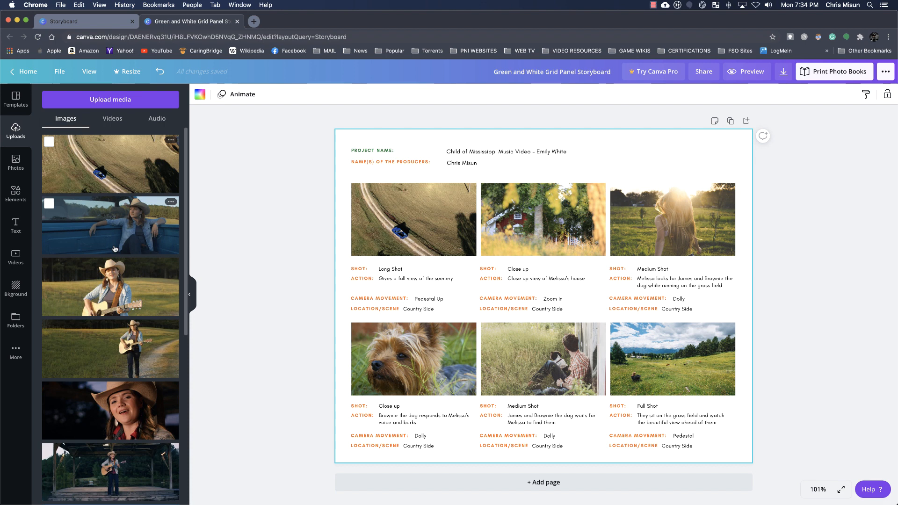
pyautogui.click(390, 269)
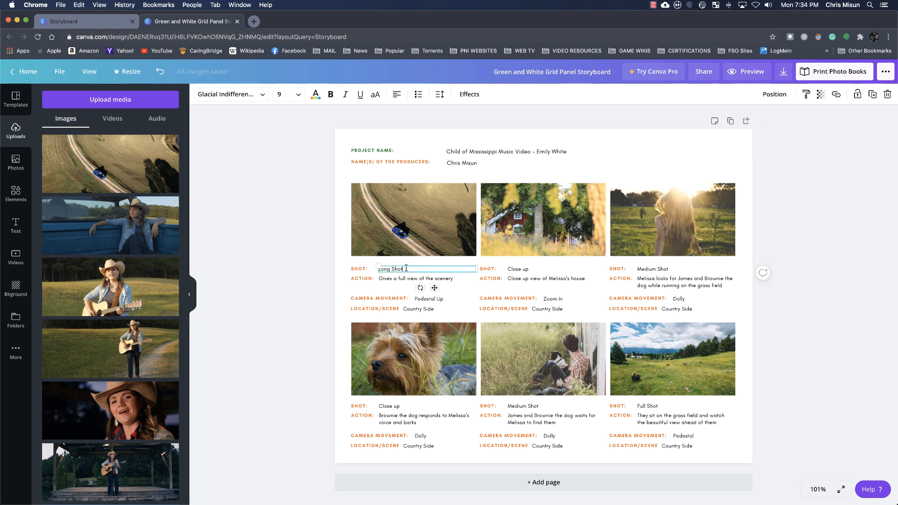
pyautogui.doubleClick(406, 269)
pyautogui.tripleClick(406, 269)
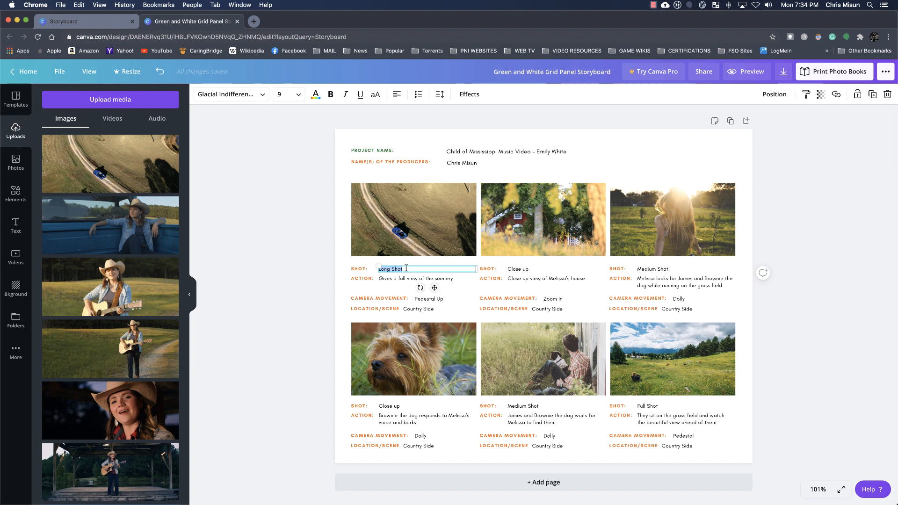
pyautogui.write('Drone Shot')
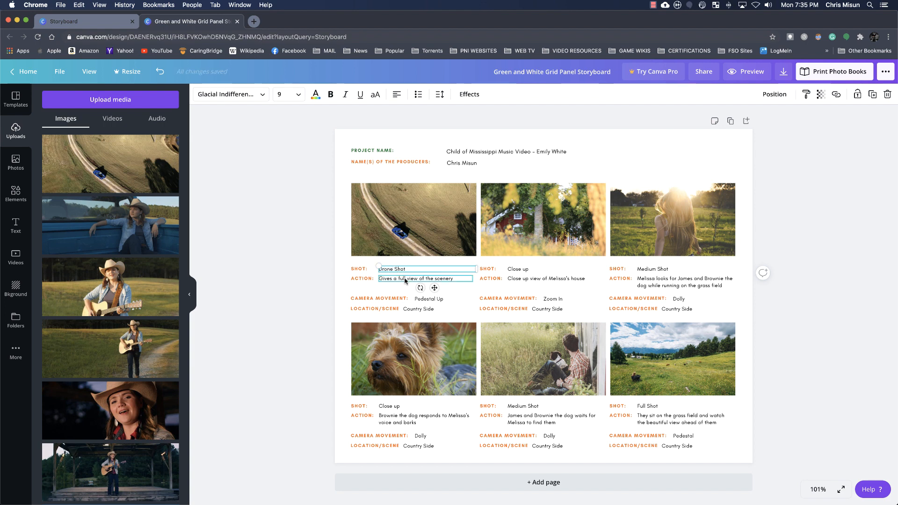
# Set the first frame's action text to "Fly over", the singer's first name, and "in back truck"
pyautogui.click(458, 279)
pyautogui.click(458, 279)
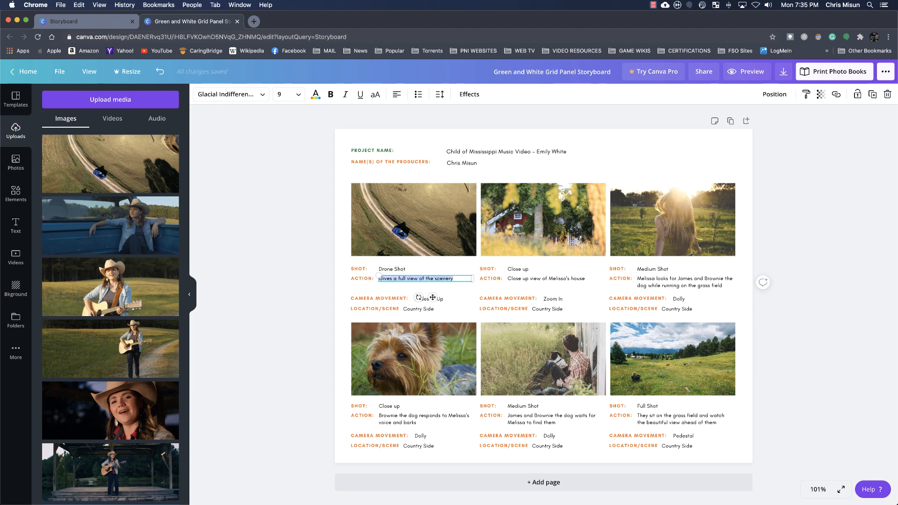
pyautogui.write('Fly over')
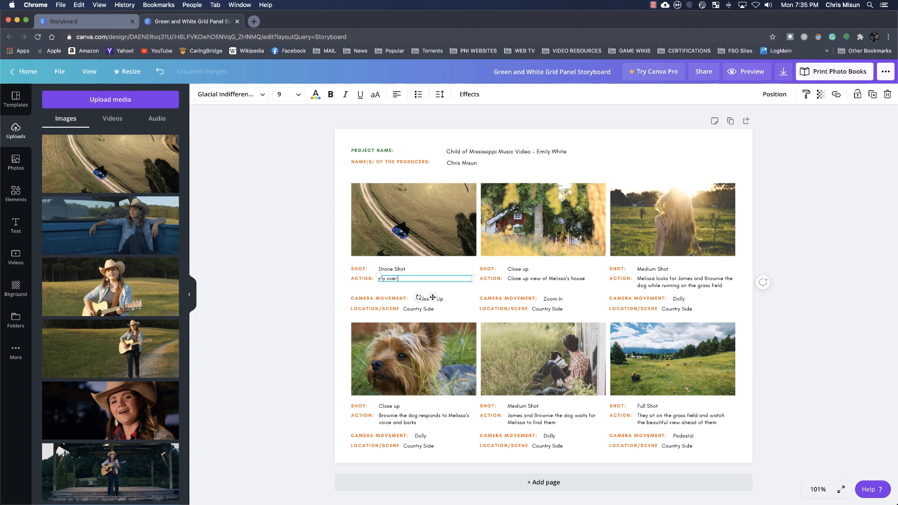
pyautogui.write(' Emily in back truck')
pyautogui.click(345, 276)
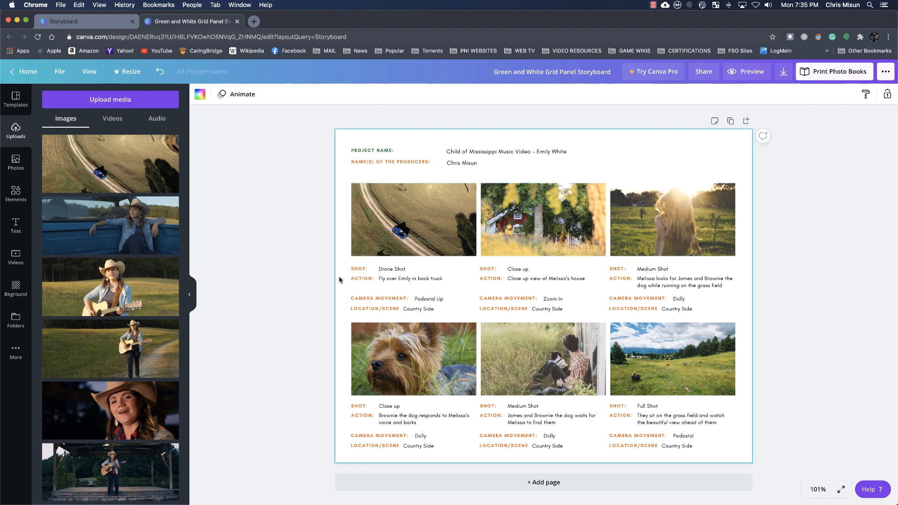
# Set the first frame's camera movement text to "Drone Shot"
pyautogui.click(438, 298)
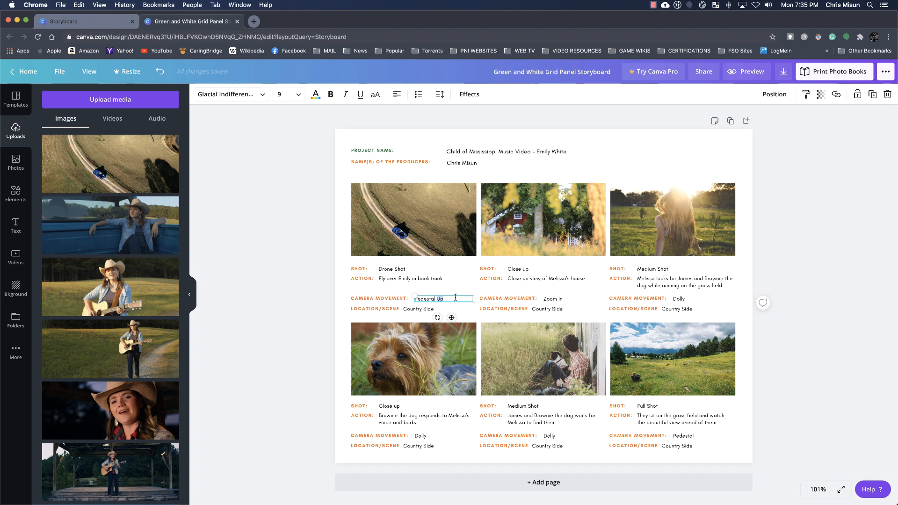
pyautogui.tripleClick(455, 297)
pyautogui.write('Drone Shot')
# Replace the first frame's location/scene text with "Field/Driveway"
pyautogui.click(430, 308)
pyautogui.tripleClick(438, 309)
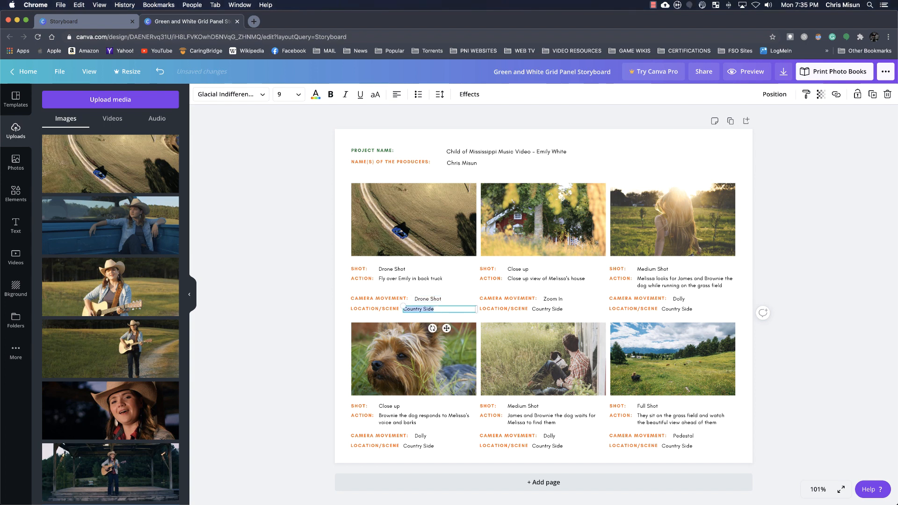
pyautogui.write('Field/D')
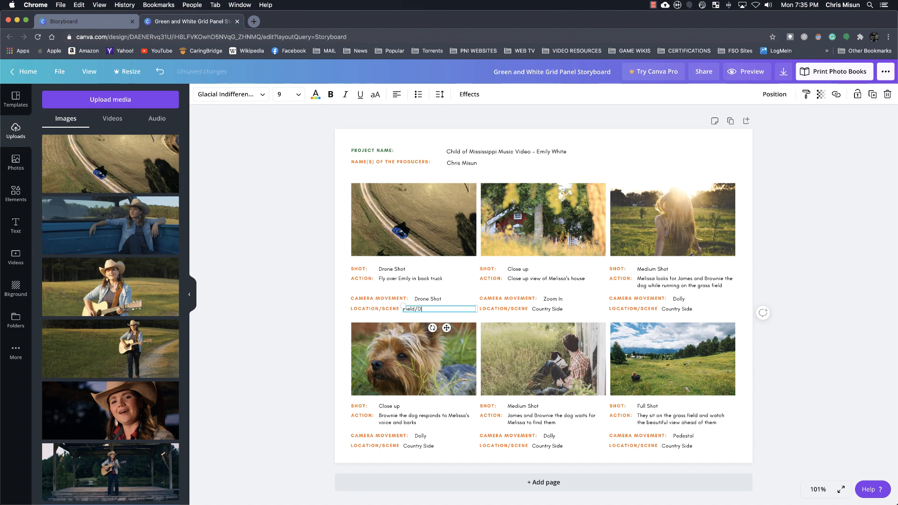
pyautogui.write('riveway')
pyautogui.press('Return')
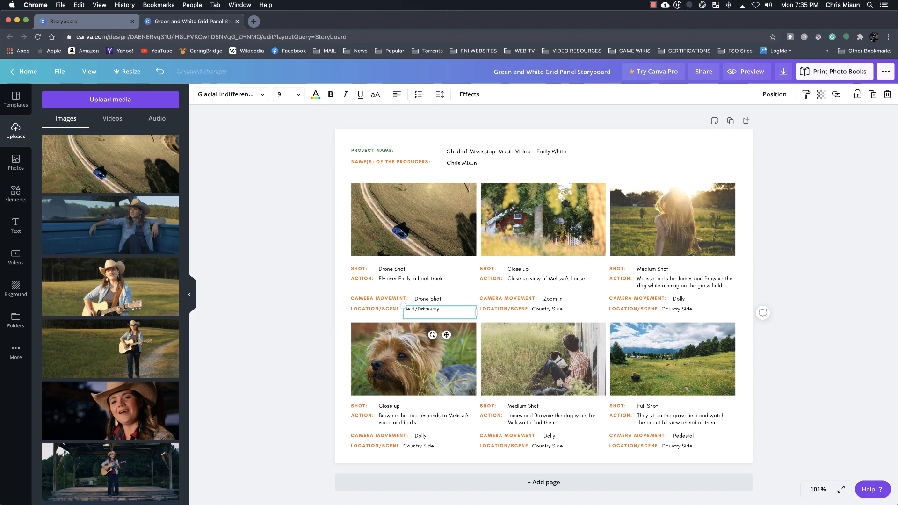
pyautogui.click(464, 294)
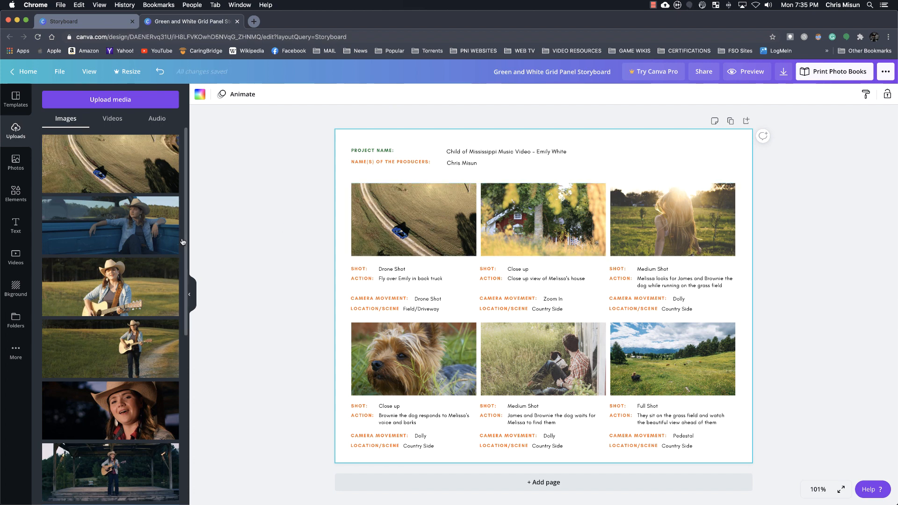
# Fill the second storyboard frame with the image of the singer sitting in the truck bed and set its shot text to "Medium Shot"
pyautogui.click(109, 224)
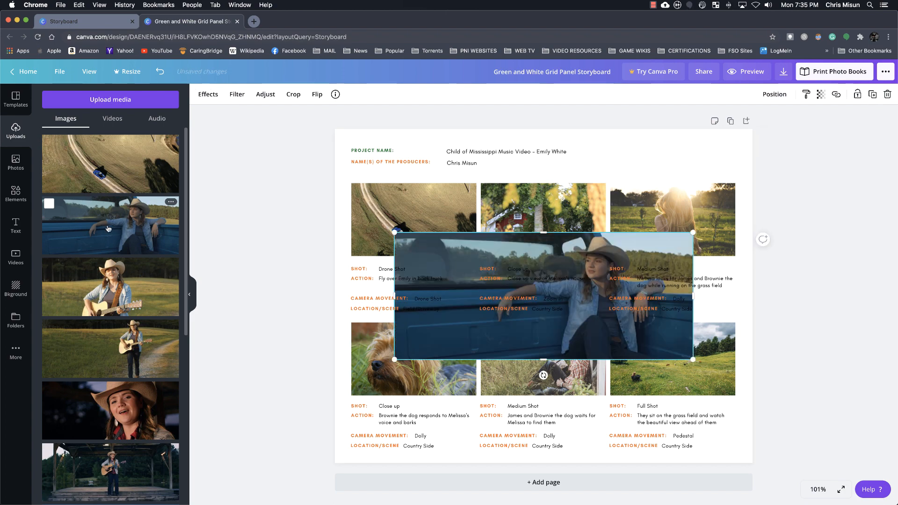
pyautogui.moveTo(520, 245); pyautogui.dragTo(528, 212)
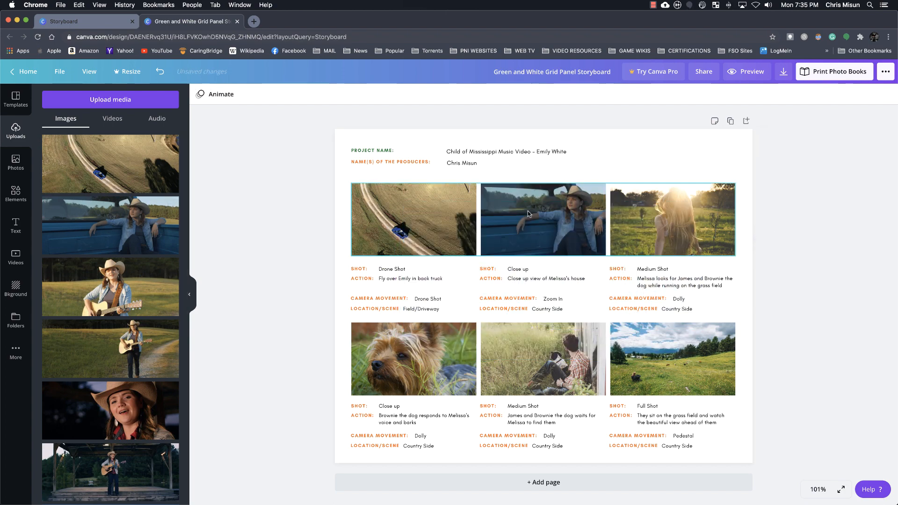
pyautogui.click(527, 271)
pyautogui.doubleClick(528, 270)
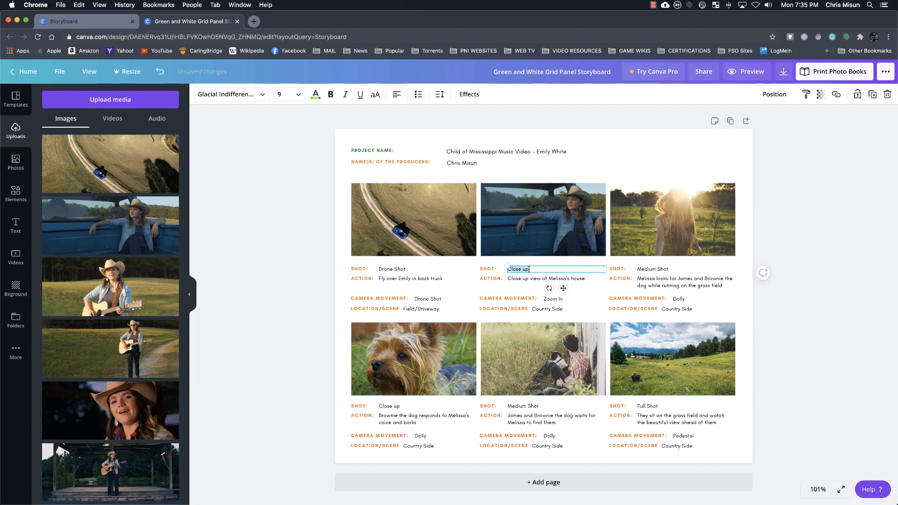
pyautogui.write('Medium Shot')
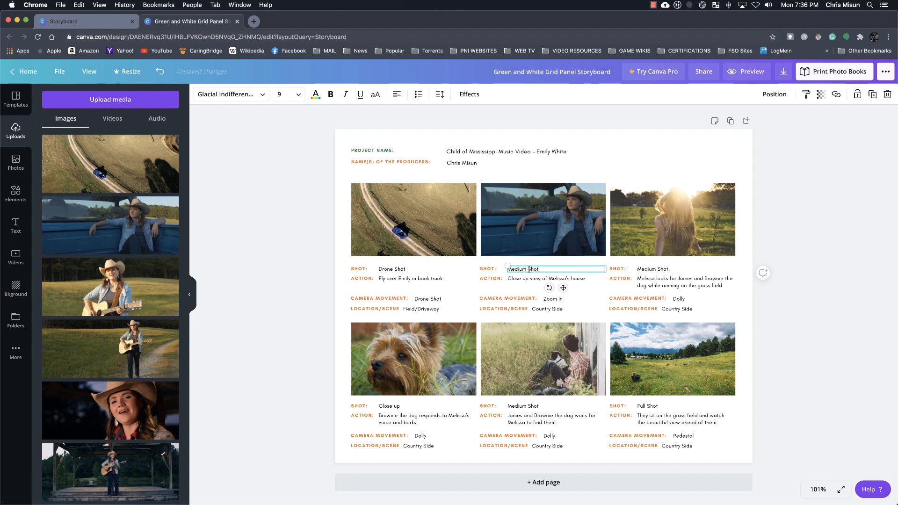
# Set the second frame's action text to the singer's first name followed by "riding in back of truck"
pyautogui.click(565, 281)
pyautogui.doubleClick(587, 280)
pyautogui.tripleClick(588, 279)
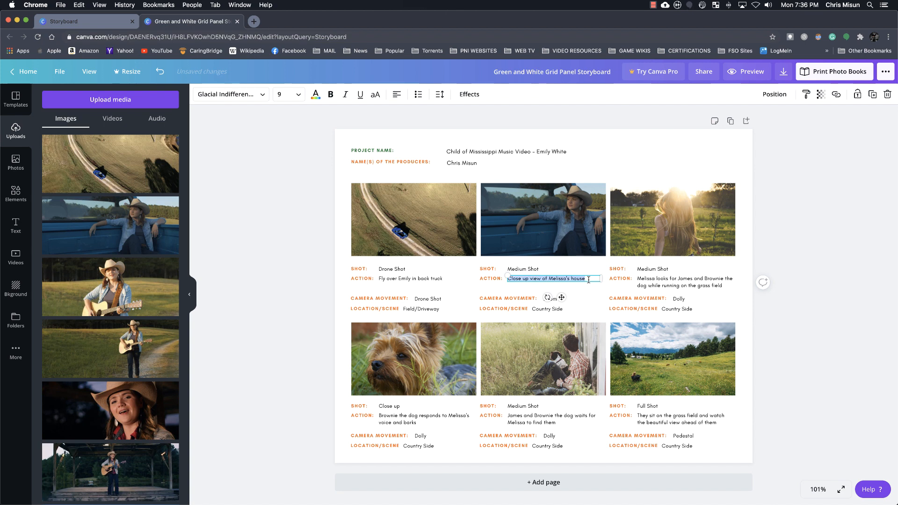
pyautogui.write('Emily')
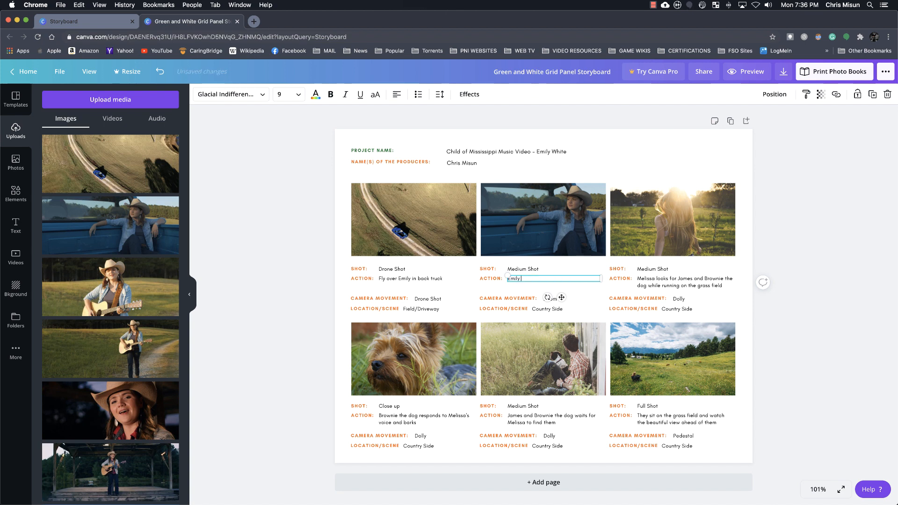
pyautogui.write(' riding in back og')
pyautogui.write(' truck')
# Set the second frame's camera movement text to "Handheld"
pyautogui.press('Tab')
pyautogui.write('Ha')
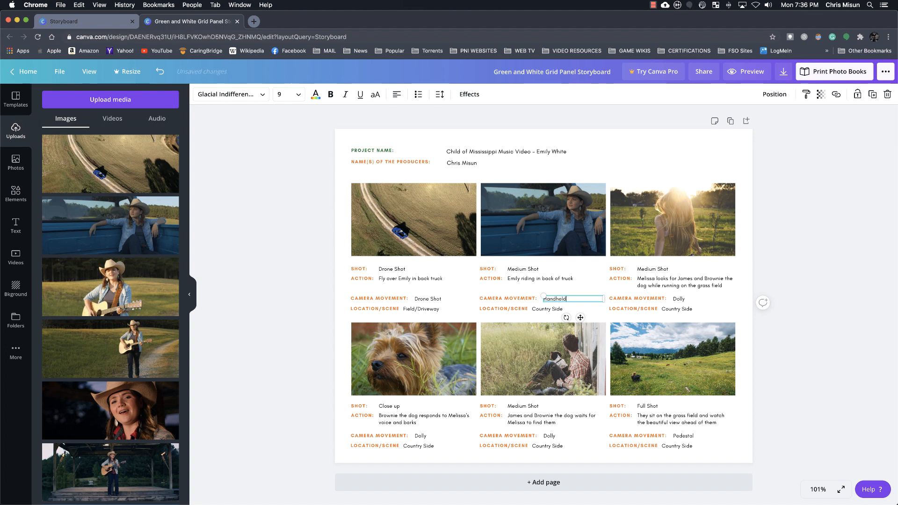
pyautogui.click(577, 291)
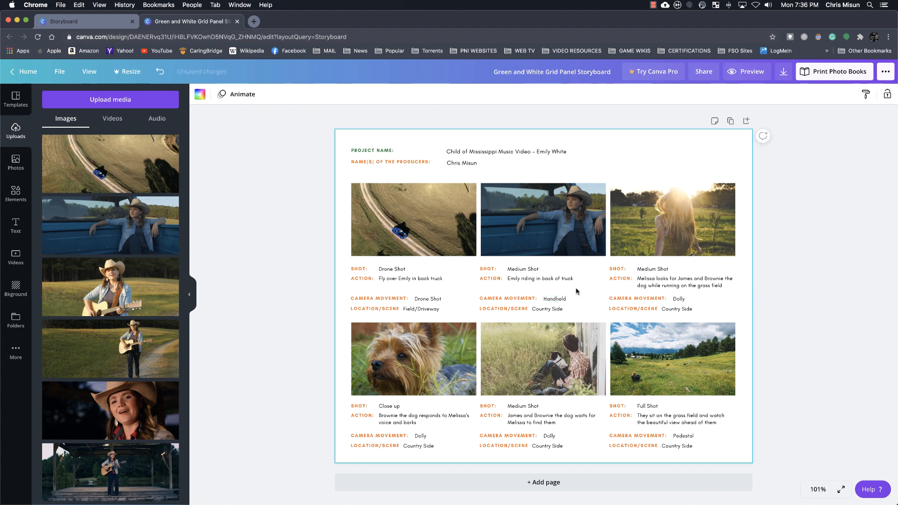
# Replace the second frame's location/scene text with "Field/Driveway"
pyautogui.click(571, 309)
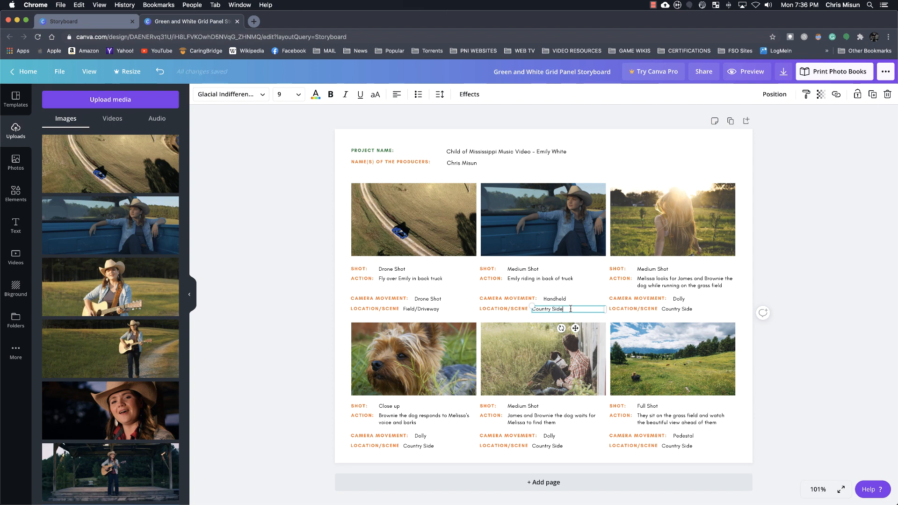
pyautogui.tripleClick(571, 309)
pyautogui.write('Fie')
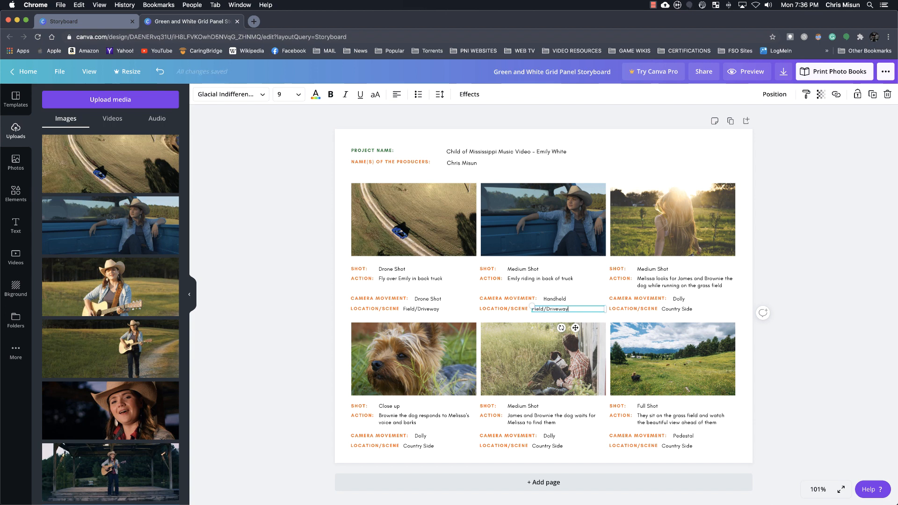
pyautogui.write('ld/Driveway')
pyautogui.press('Return')
pyautogui.press('BackSpace')
pyautogui.click(577, 292)
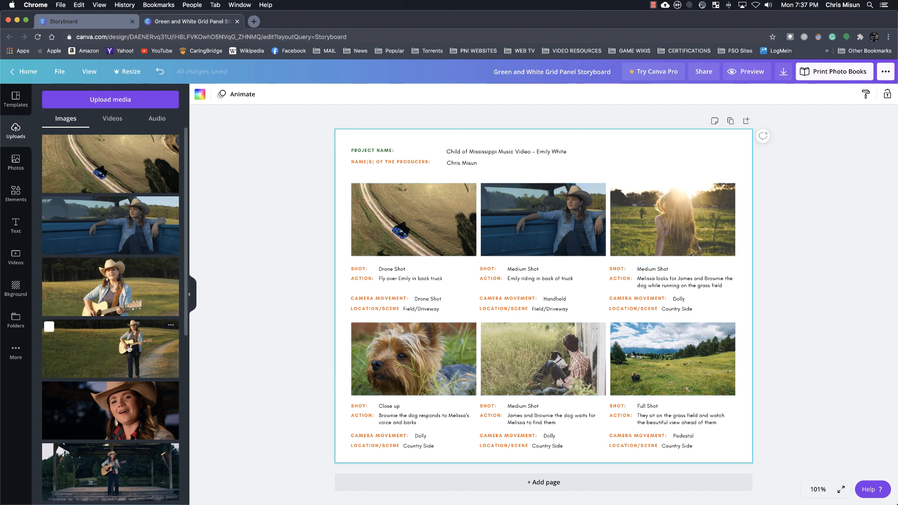
# Fill the third storyboard frame with the uploaded image of the singer standing with her guitar on the driveway
pyautogui.moveTo(129, 349); pyautogui.dragTo(701, 222)
pyautogui.press('super+z')
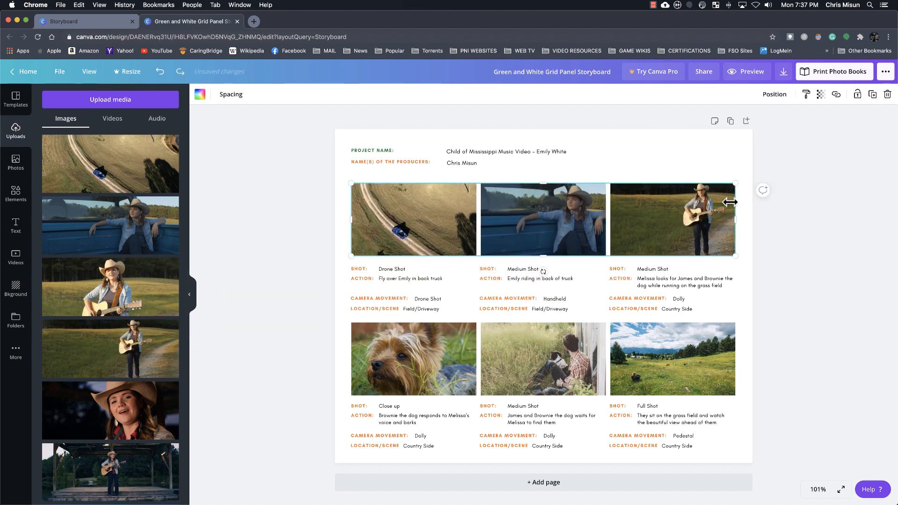
# Try moving the upper row of image frames slightly and undo the move
pyautogui.moveTo(713, 231)
pyautogui.mouseDown()
pyautogui.moveTo(715, 220)
pyautogui.moveTo(710, 227)
pyautogui.moveTo(725, 228)
pyautogui.mouseUp()
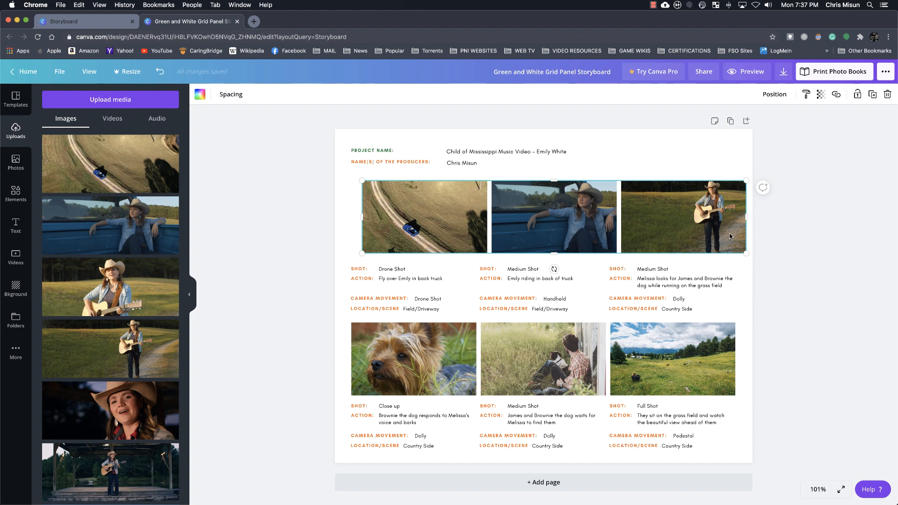
pyautogui.press('super+z')
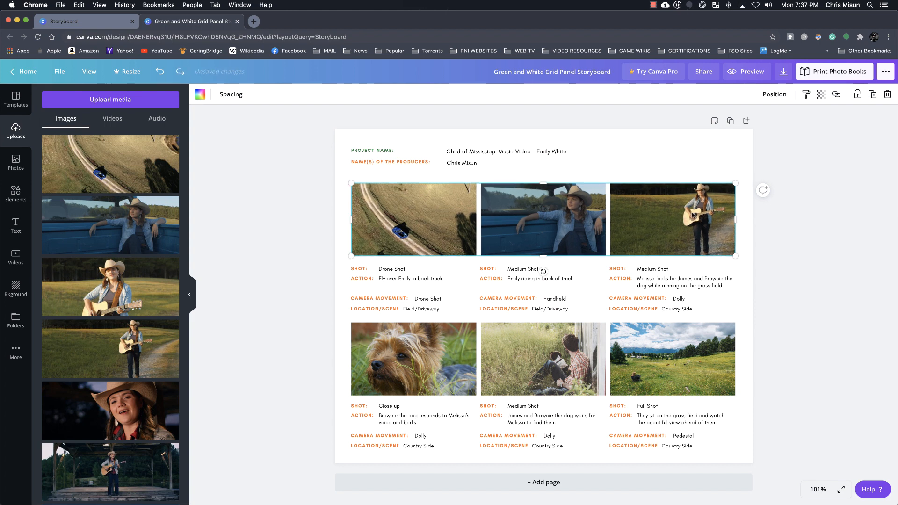
pyautogui.moveTo(735, 255)
pyautogui.mouseDown()
pyautogui.moveTo(723, 243)
pyautogui.moveTo(732, 257)
pyautogui.mouseUp()
pyautogui.rightClick(656, 215)
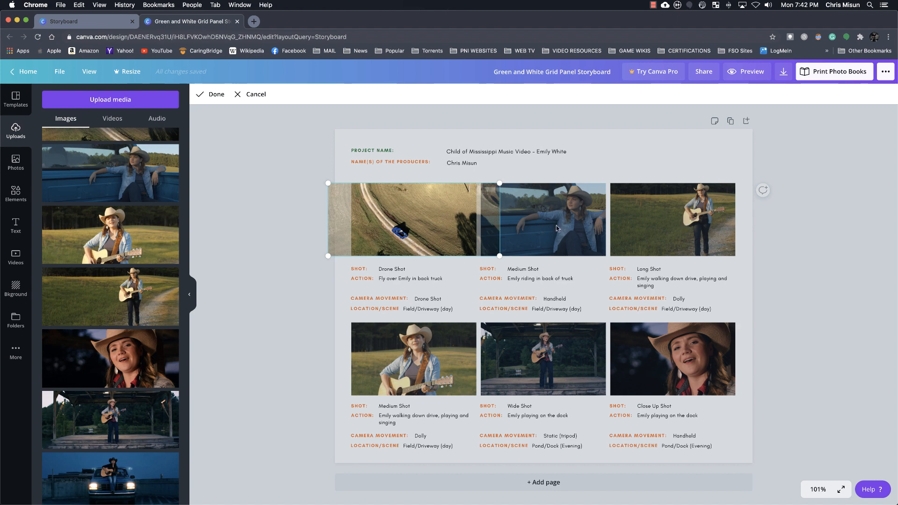
pyautogui.click(525, 176)
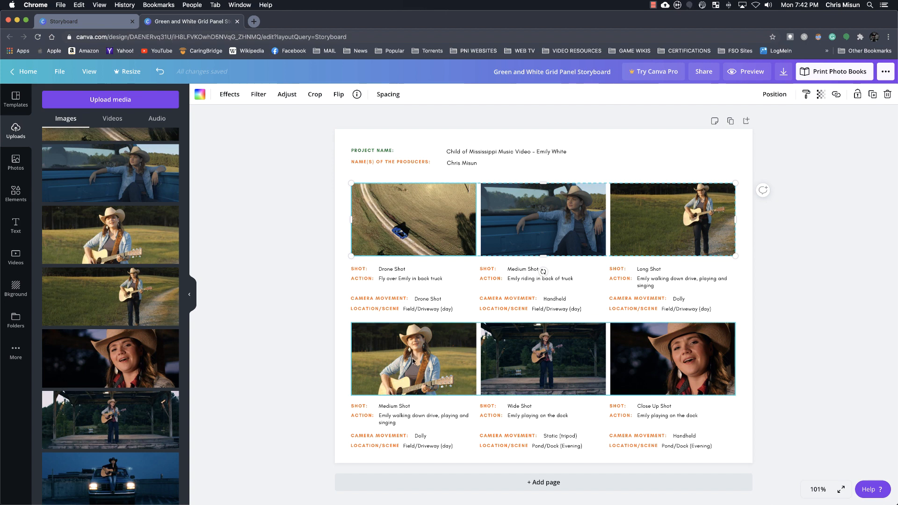
# Shift the image inside the fourth frame to the right so the singer sits toward the frame's right side
pyautogui.doubleClick(413, 360)
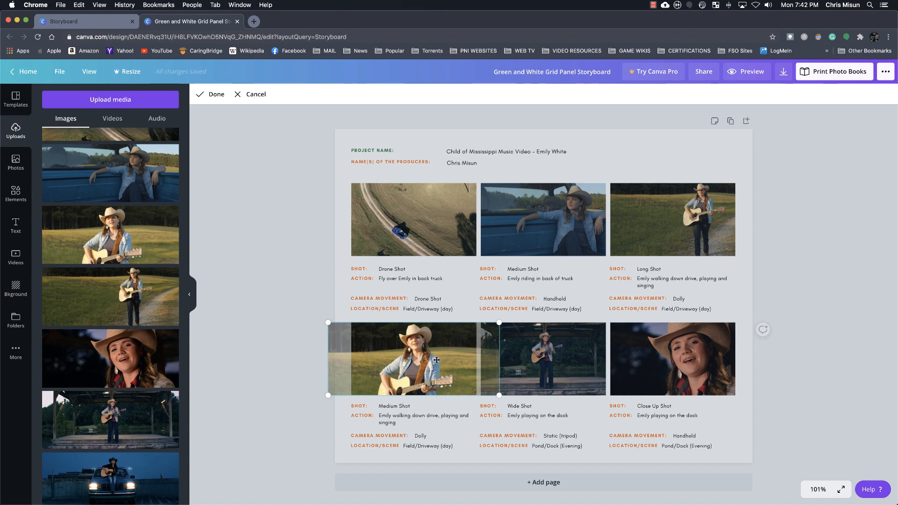
pyautogui.moveTo(436, 359)
pyautogui.mouseDown()
pyautogui.moveTo(424, 360)
pyautogui.moveTo(451, 360)
pyautogui.mouseUp()
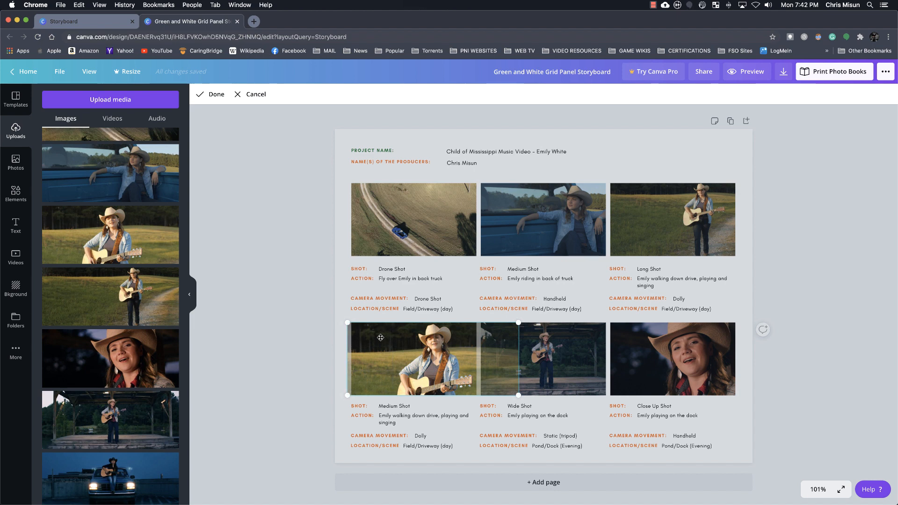
pyautogui.click(338, 337)
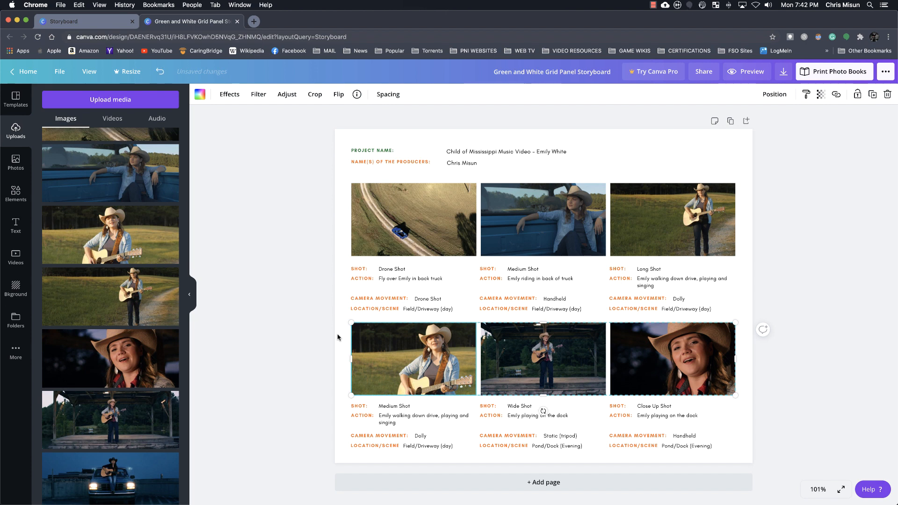
pyautogui.doubleClick(411, 345)
pyautogui.moveTo(421, 351); pyautogui.dragTo(436, 343)
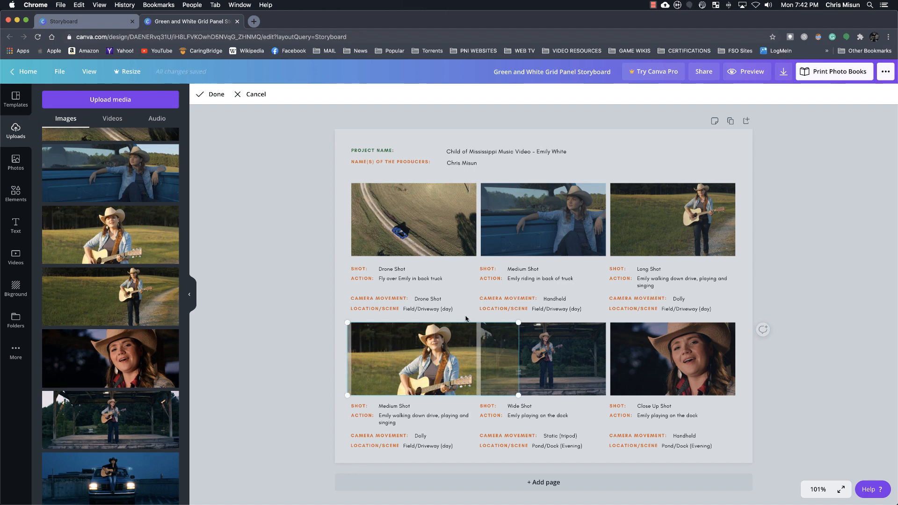
pyautogui.click(333, 309)
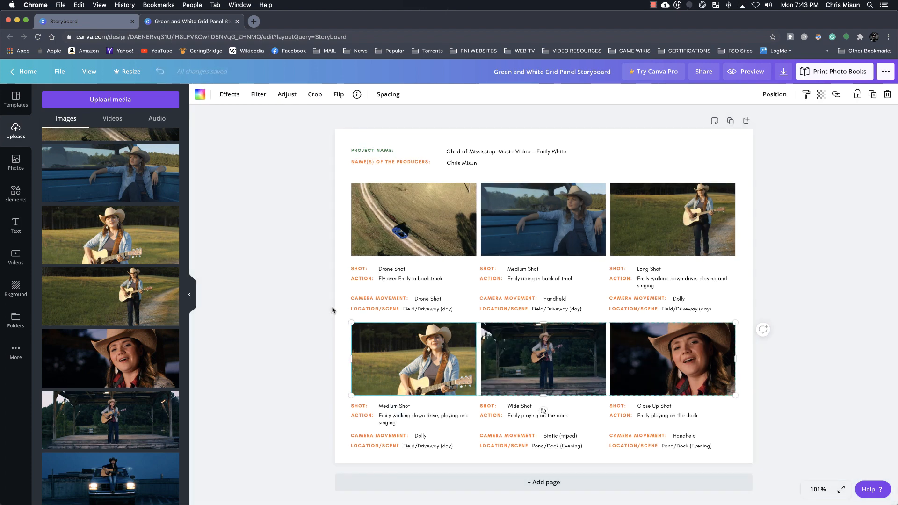
# Shift the image inside the third frame slightly to the left so the singer stands closer to the frame's centre
pyautogui.doubleClick(704, 214)
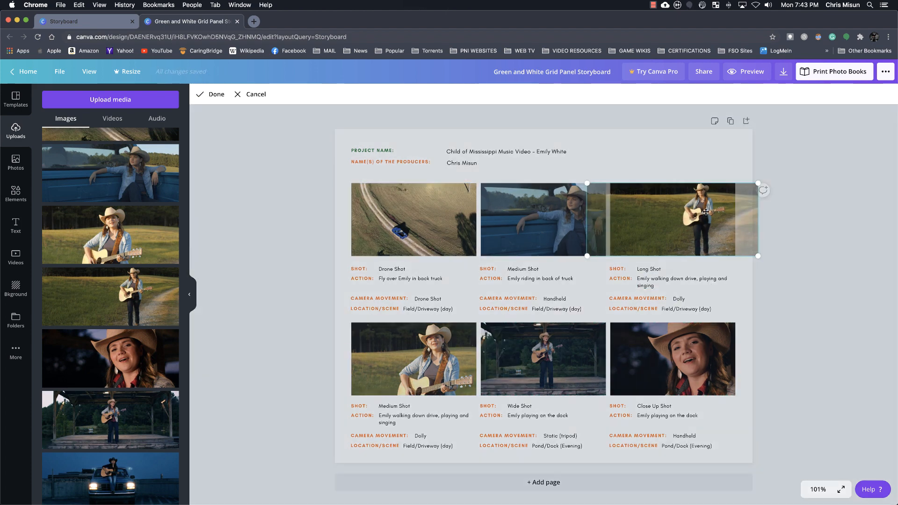
pyautogui.moveTo(705, 211); pyautogui.dragTo(695, 213)
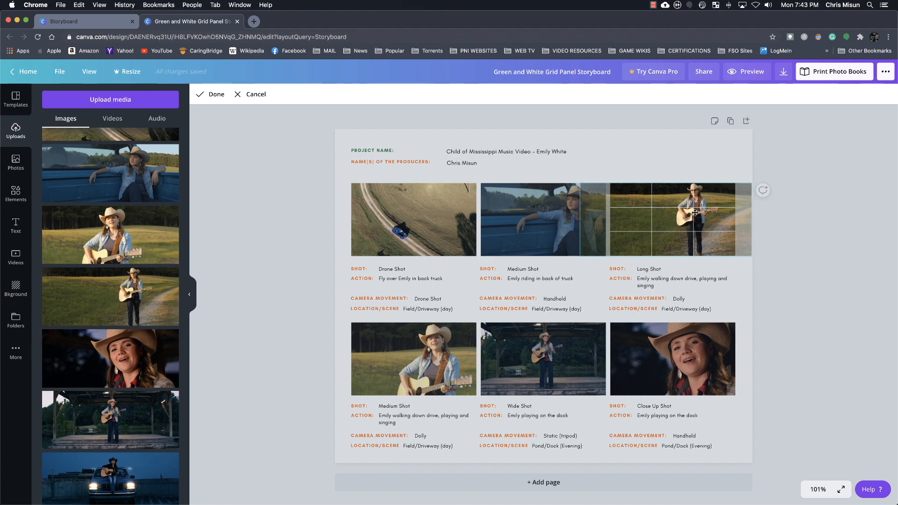
pyautogui.click(684, 153)
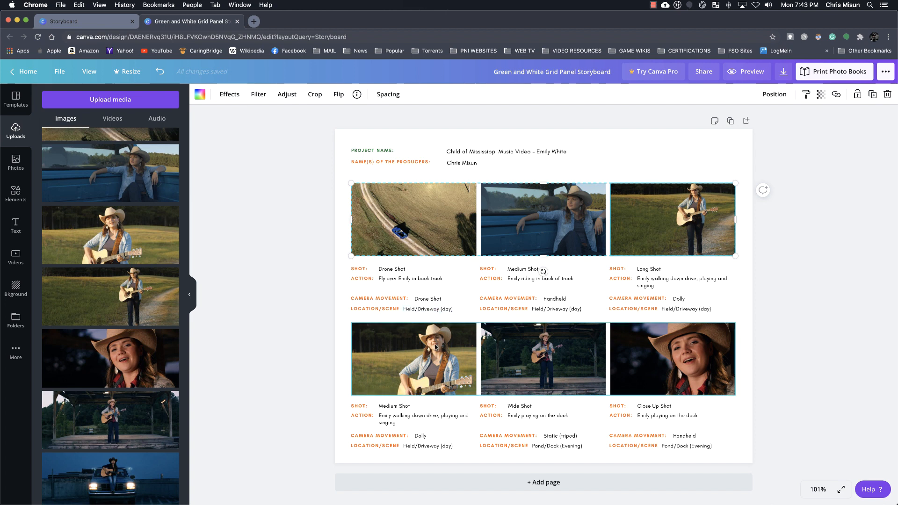
# Try shifting the fourth frame's image to the left and move it back to the right
pyautogui.doubleClick(436, 375)
pyautogui.moveTo(451, 368); pyautogui.dragTo(398, 363)
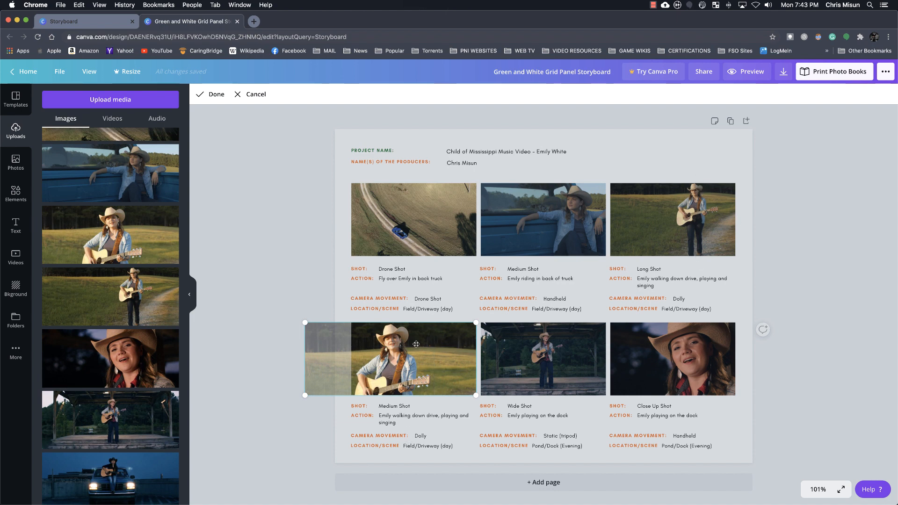
pyautogui.moveTo(416, 344); pyautogui.dragTo(463, 343)
pyautogui.click(475, 309)
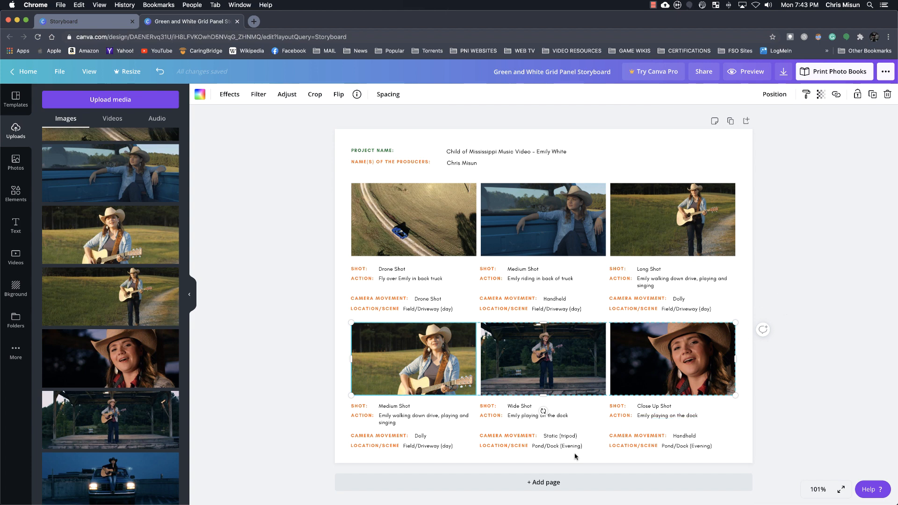
# Add a blank page after the finished storyboard page
pyautogui.click(543, 482)
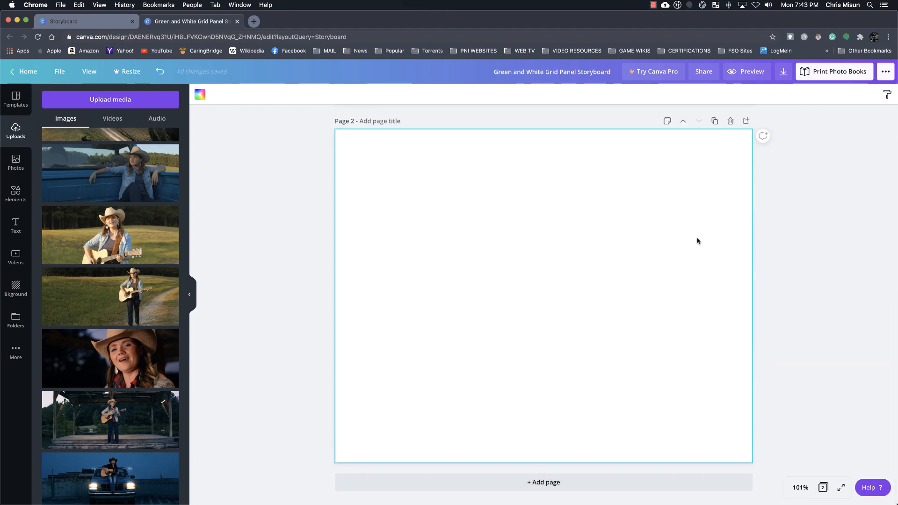
pyautogui.scroll(5, 545, 412)
pyautogui.scroll(-7, 546, 410)
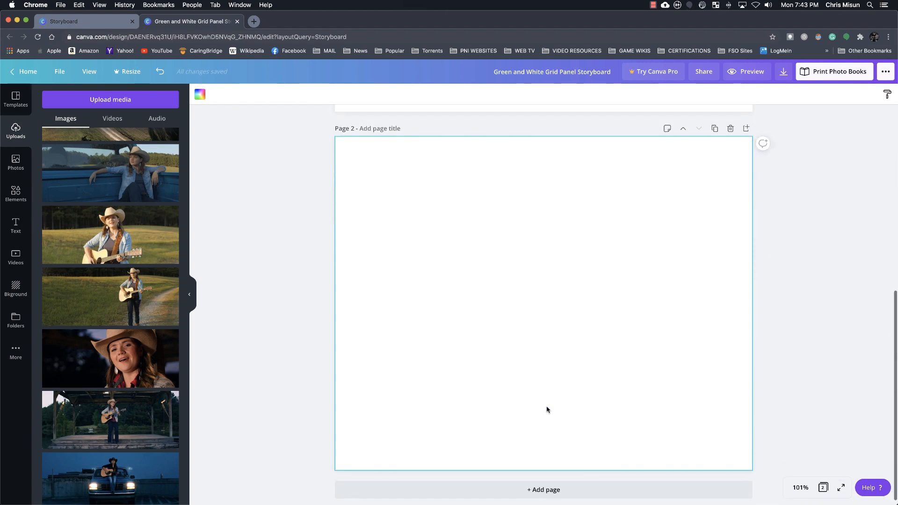
# Duplicate the finished first storyboard page
pyautogui.scroll(6, 546, 410)
pyautogui.rightClick(548, 410)
pyautogui.click(745, 430)
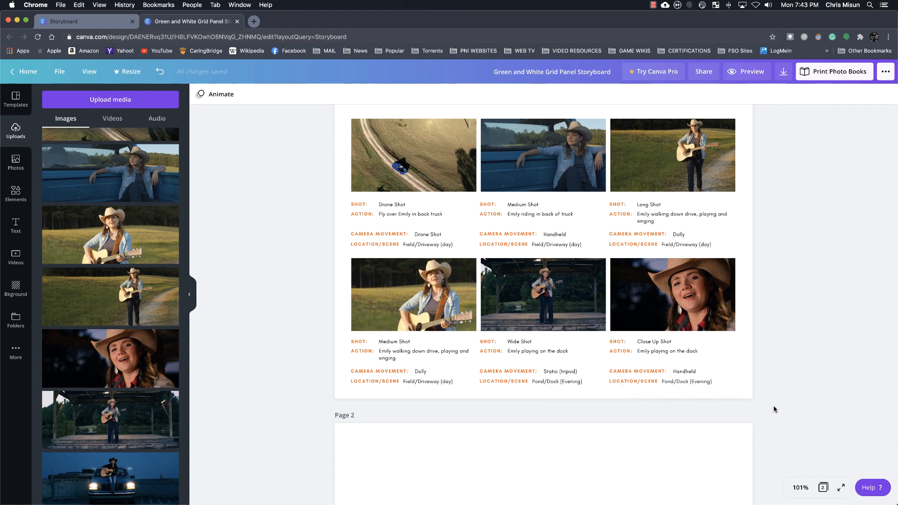
pyautogui.scroll(3, 775, 409)
pyautogui.click(716, 121)
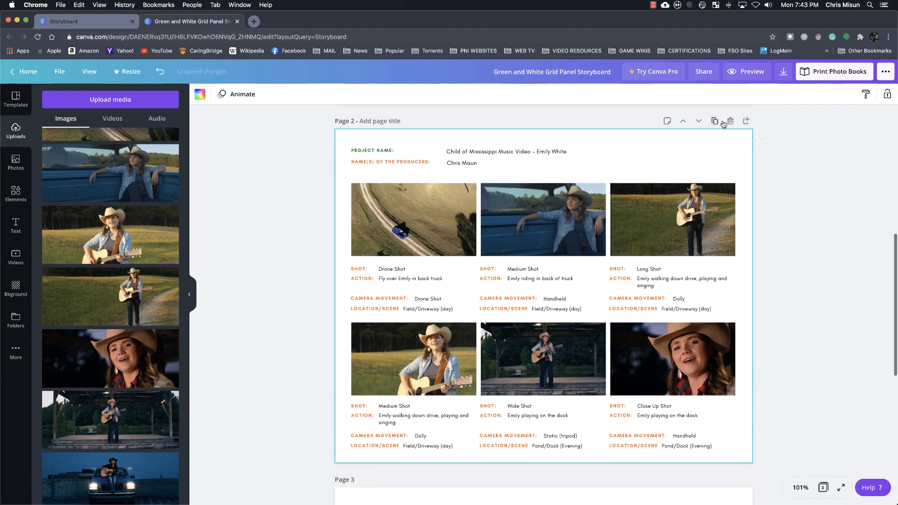
# Review the finished storyboard page, its duplicate and the blank third page
pyautogui.scroll(-1, 838, 209)
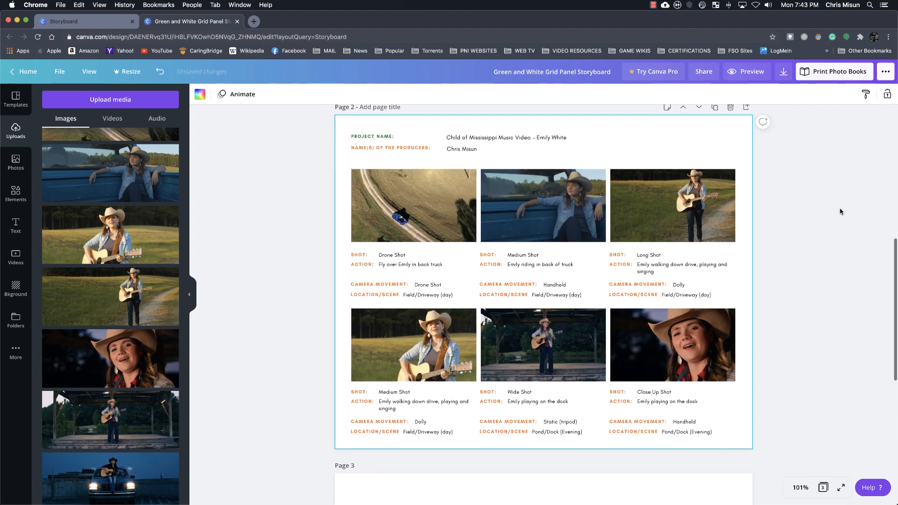
pyautogui.scroll(7, 837, 208)
pyautogui.scroll(-7, 834, 214)
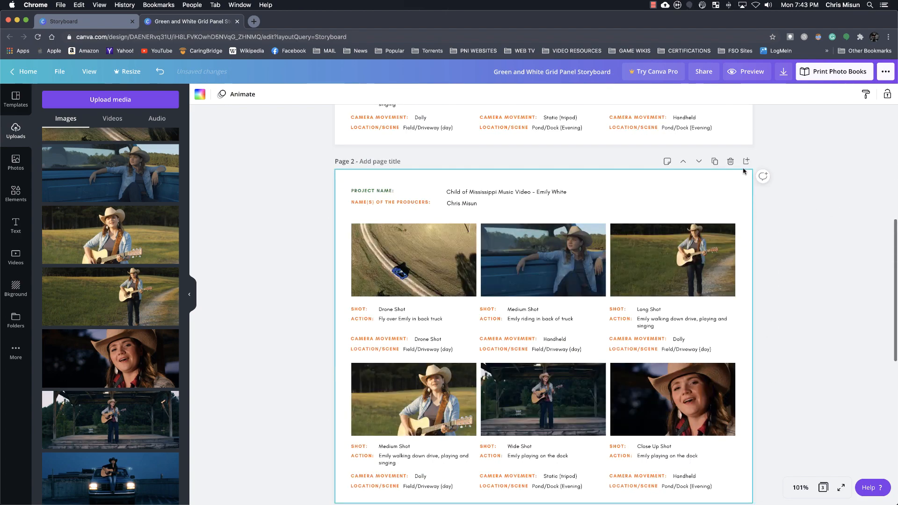
pyautogui.scroll(3, 794, 284)
pyautogui.scroll(4, 794, 284)
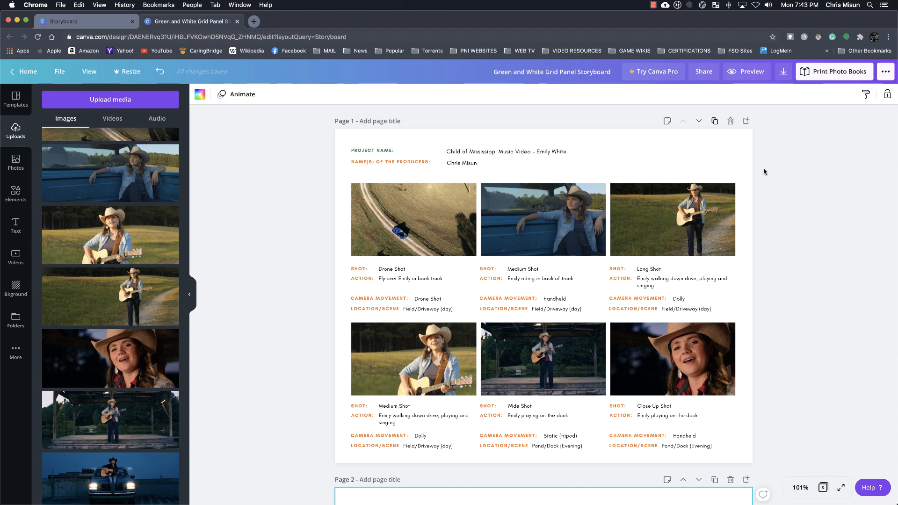
pyautogui.scroll(-15, 767, 173)
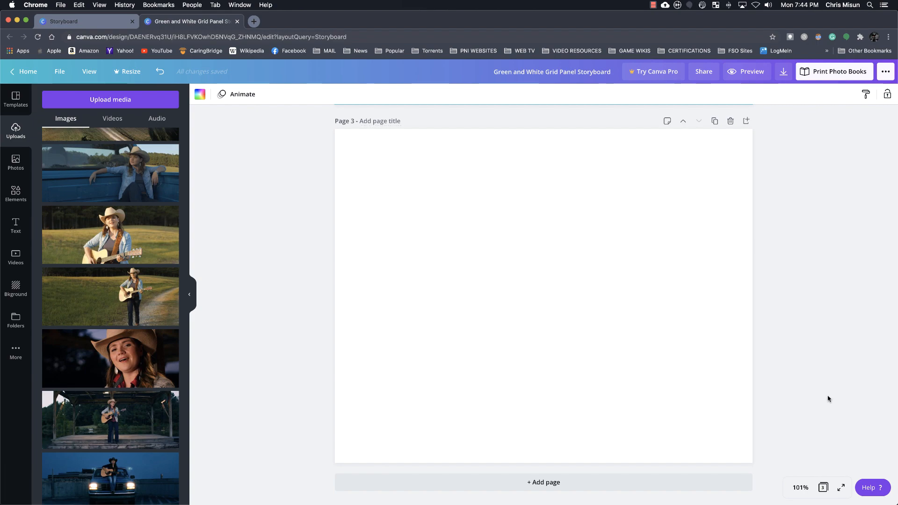
pyautogui.scroll(10, 774, 329)
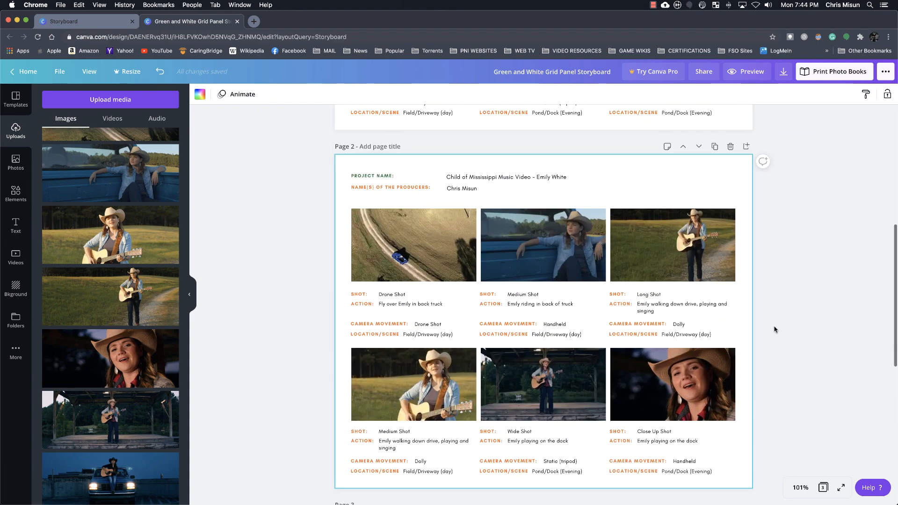
pyautogui.scroll(10, 774, 330)
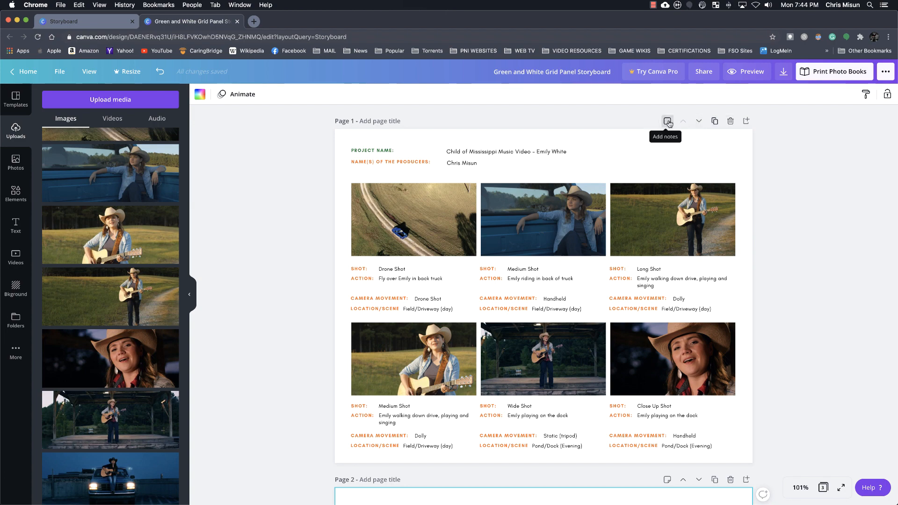
# Delete the blank third page
pyautogui.scroll(-15, 762, 174)
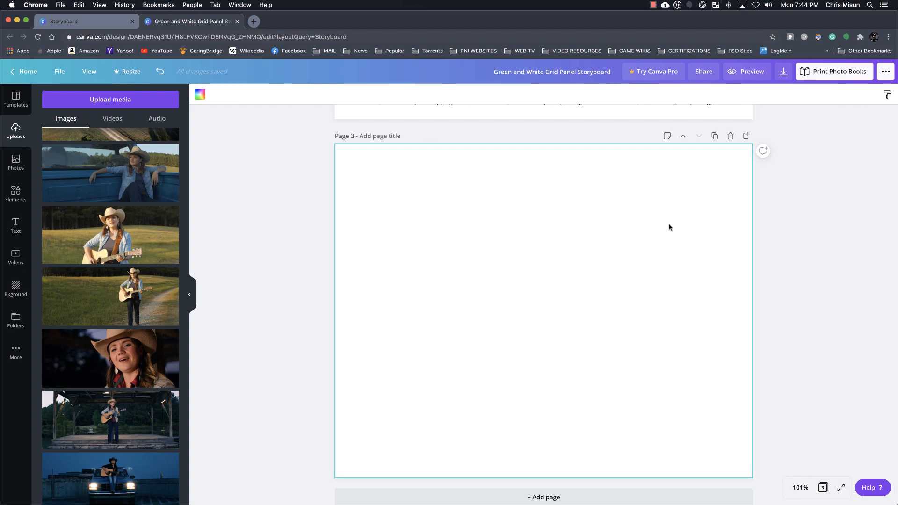
pyautogui.click(731, 136)
pyautogui.scroll(10, 782, 287)
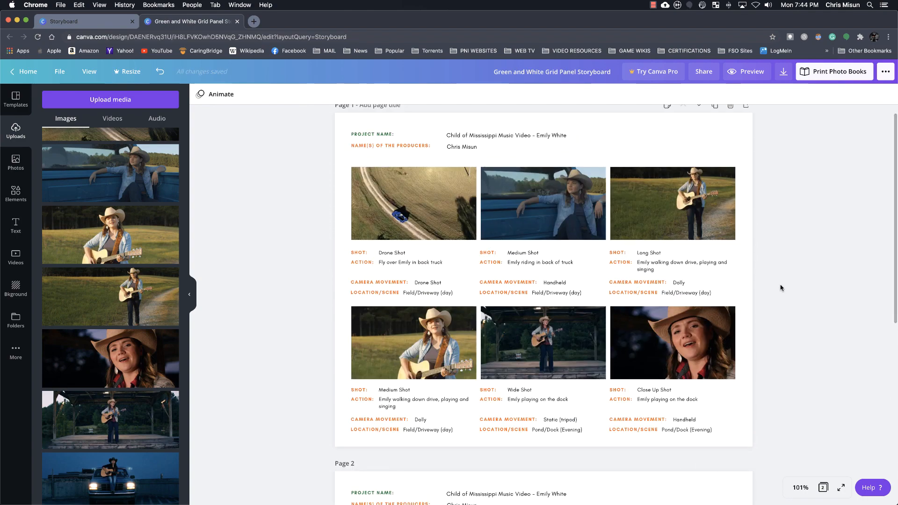
# Replace the drone image in page 2's first frame with the uploaded daytime still of the singer standing before the brick buildings
pyautogui.scroll(-8, 781, 288)
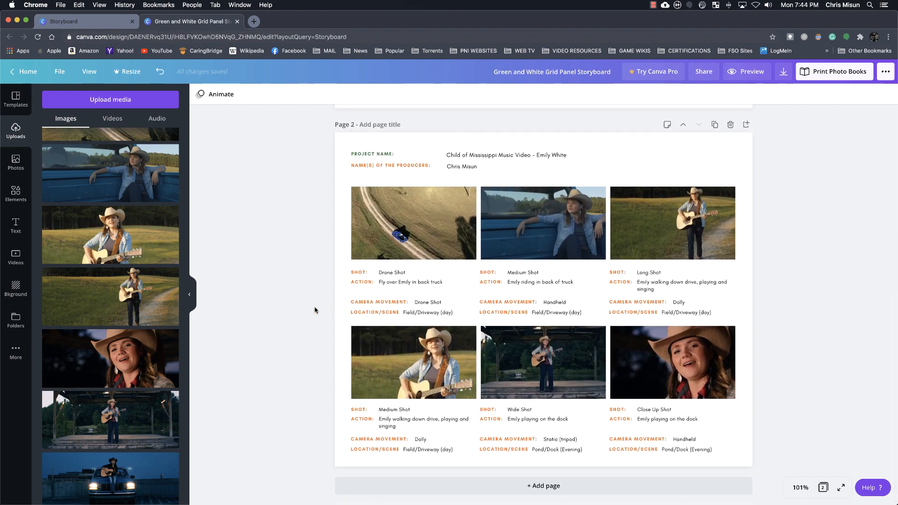
pyautogui.scroll(-5, 152, 293)
pyautogui.scroll(-1, 151, 292)
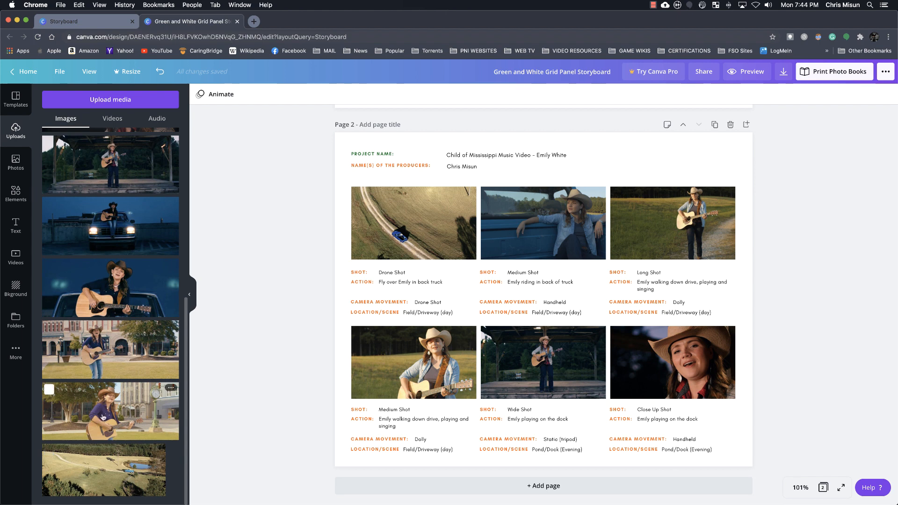
pyautogui.scroll(1, 616, 306)
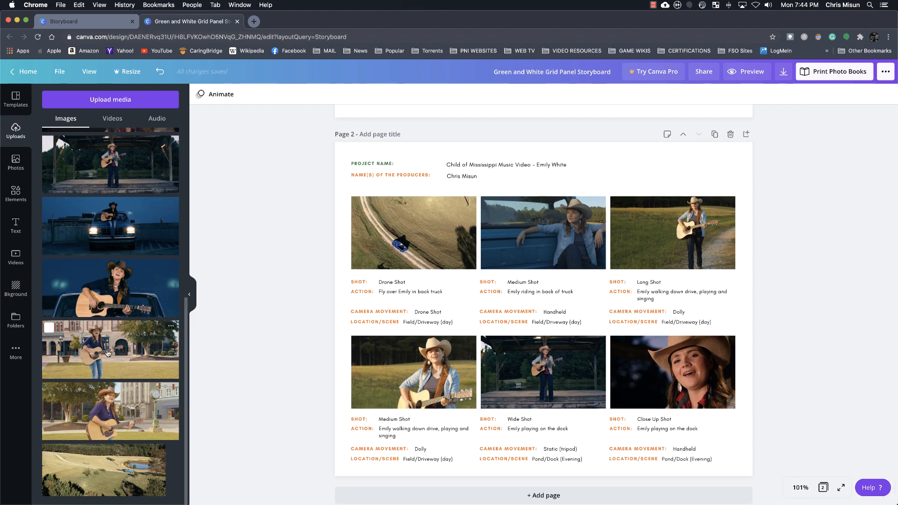
pyautogui.moveTo(107, 353); pyautogui.dragTo(382, 236)
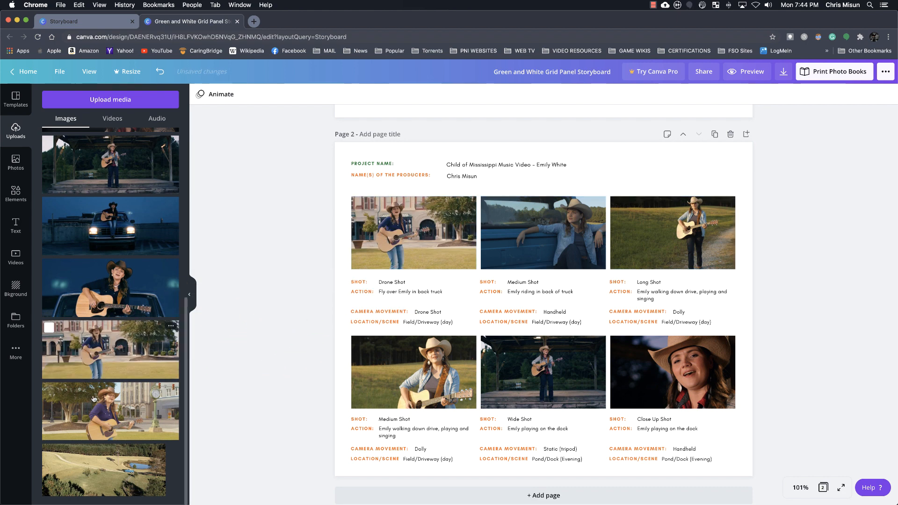
# Set page 2's first frame shot to "Medium Long Shot" and its action to the singer's first name followed by "playing in Dumont Plaza"
pyautogui.click(405, 281)
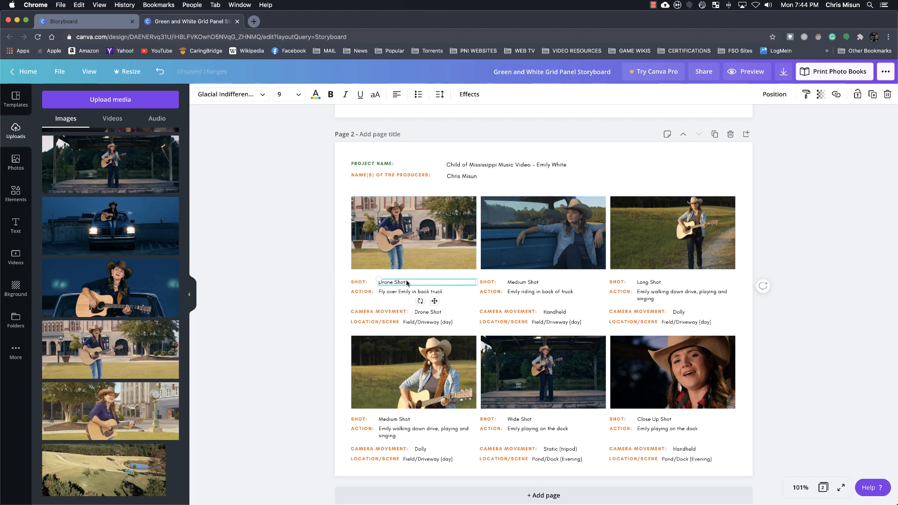
pyautogui.click(406, 281)
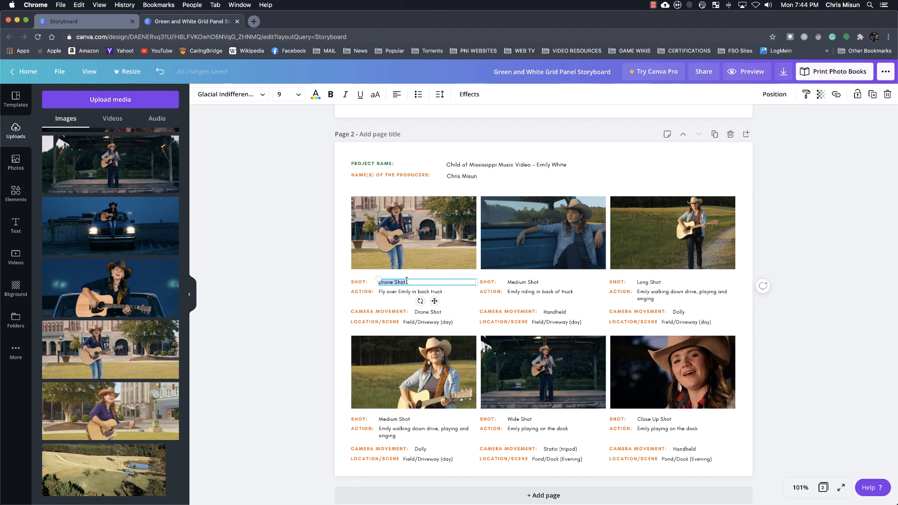
pyautogui.write('MLShot')
pyautogui.doubleClick(412, 290)
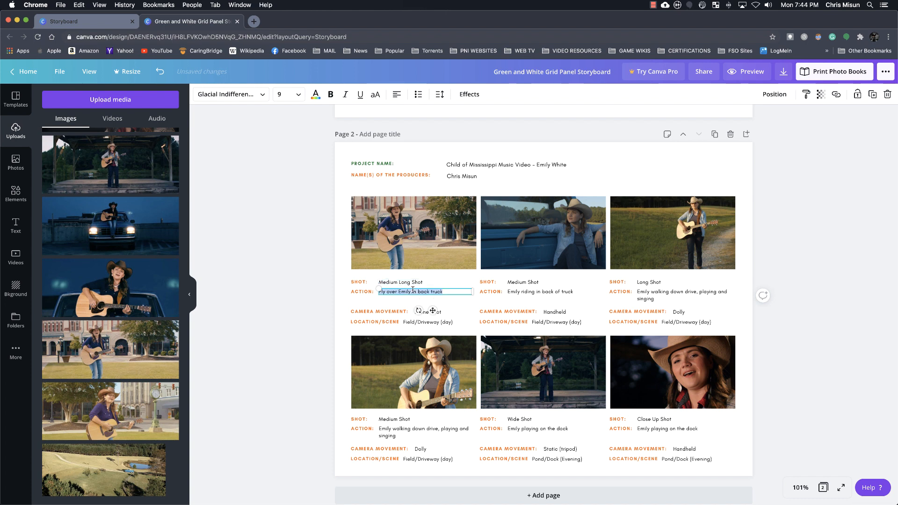
pyautogui.write('Emily playing in Dumont Plaza')
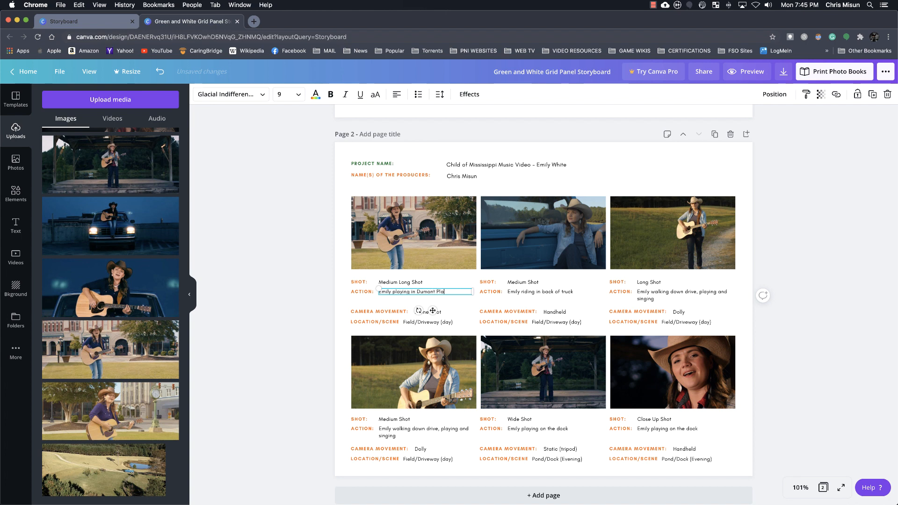
# Set page 2's first frame location to "Dumont Plaza (day)" and its camera movement to "Static (tripod)"
pyautogui.click(427, 322)
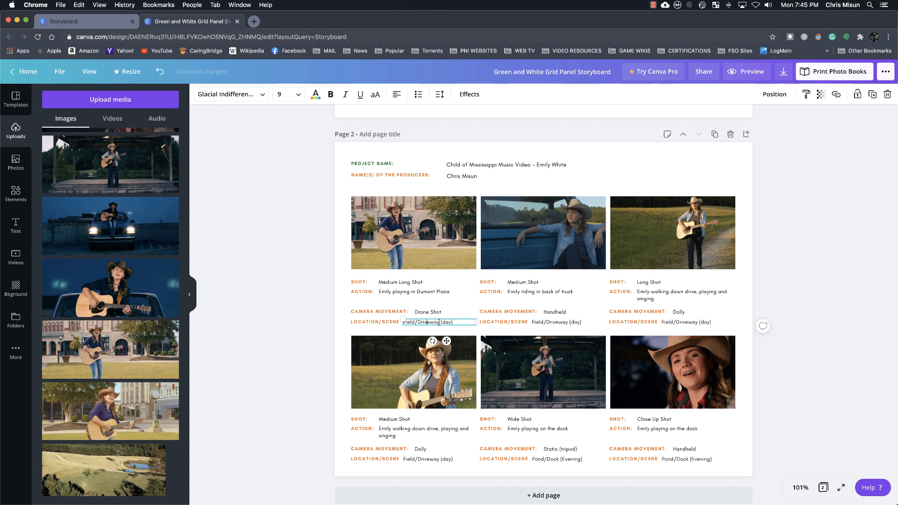
pyautogui.moveTo(438, 322); pyautogui.dragTo(403, 322)
pyautogui.write('ont Plaza')
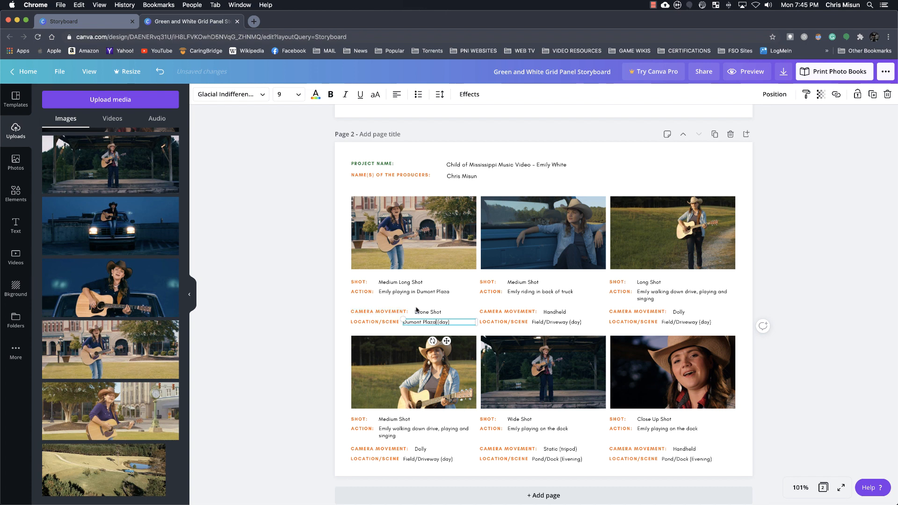
pyautogui.click(444, 311)
pyautogui.tripleClick(443, 310)
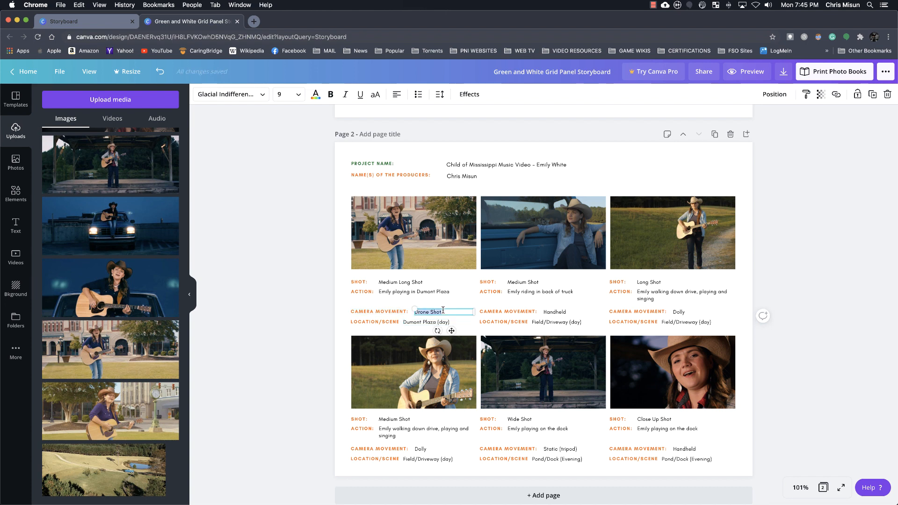
pyautogui.write('Static (tripod')
pyautogui.click(582, 299)
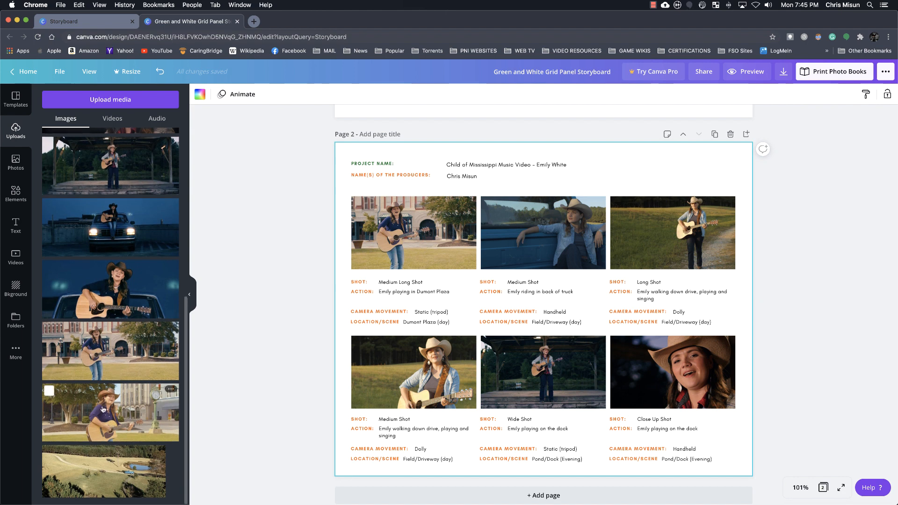
# Fill page 2's second frame with the closer plaza still showing the clock and shift it left within the frame
pyautogui.moveTo(117, 406); pyautogui.dragTo(570, 225)
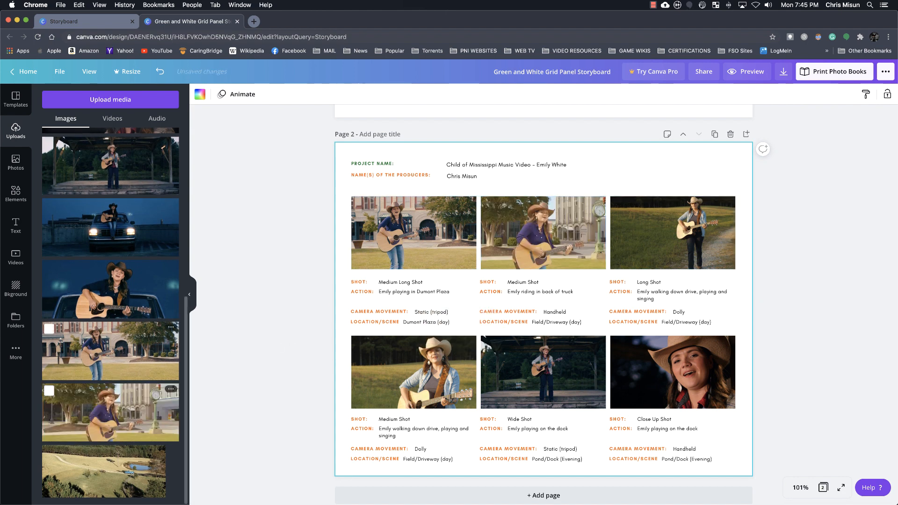
pyautogui.doubleClick(552, 225)
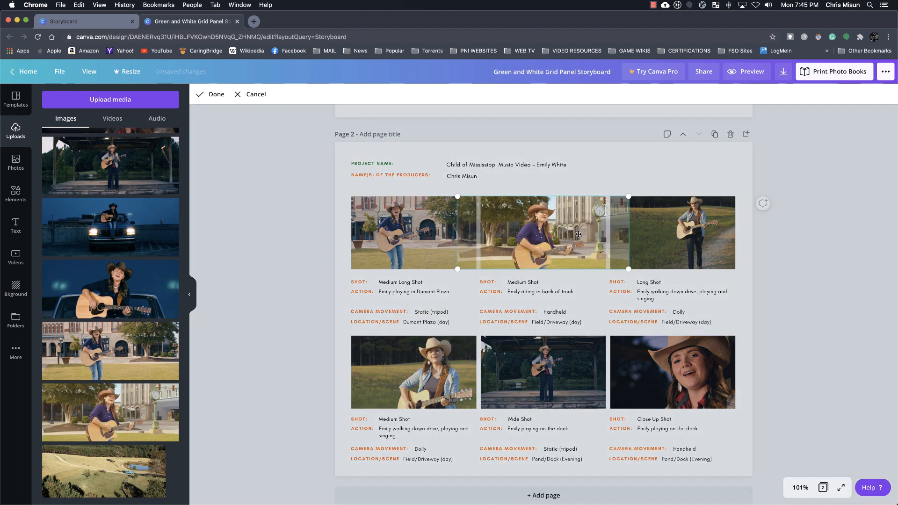
pyautogui.moveTo(552, 225)
pyautogui.mouseDown()
pyautogui.moveTo(543, 227)
pyautogui.moveTo(563, 233)
pyautogui.mouseUp()
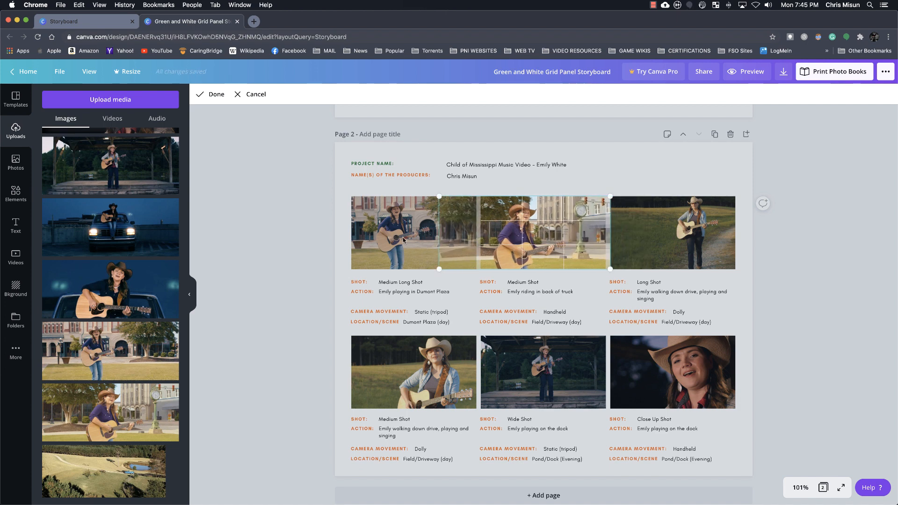
# Shift the image inside page 2's first frame slightly to the left
pyautogui.doubleClick(440, 236)
pyautogui.moveTo(440, 236); pyautogui.dragTo(434, 237)
pyautogui.click(580, 197)
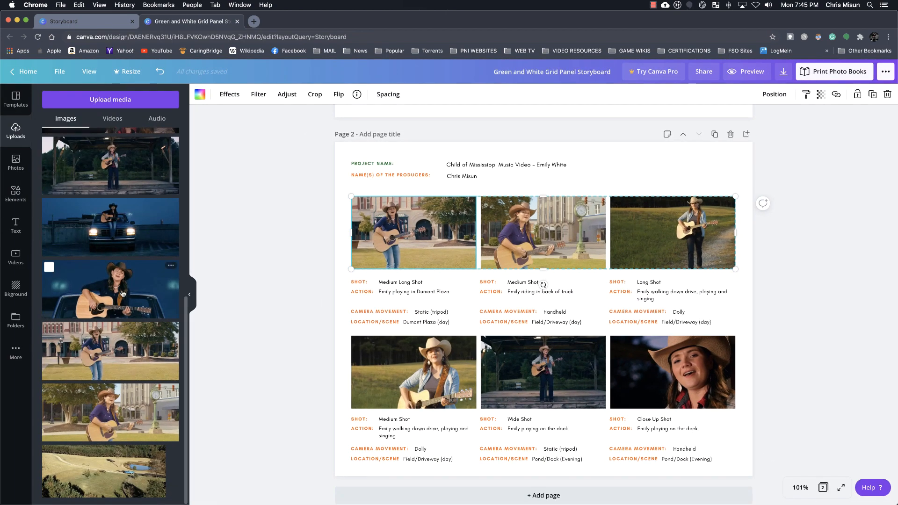
# Fill page 2's third frame with the night still of the truck headlights and the fourth with the close night guitar still
pyautogui.moveTo(101, 227); pyautogui.dragTo(673, 232)
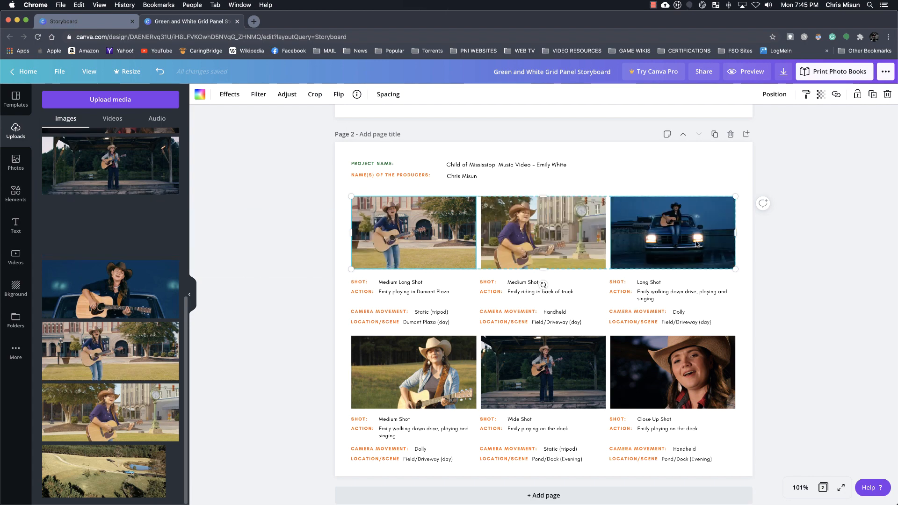
pyautogui.moveTo(110, 290); pyautogui.dragTo(373, 367)
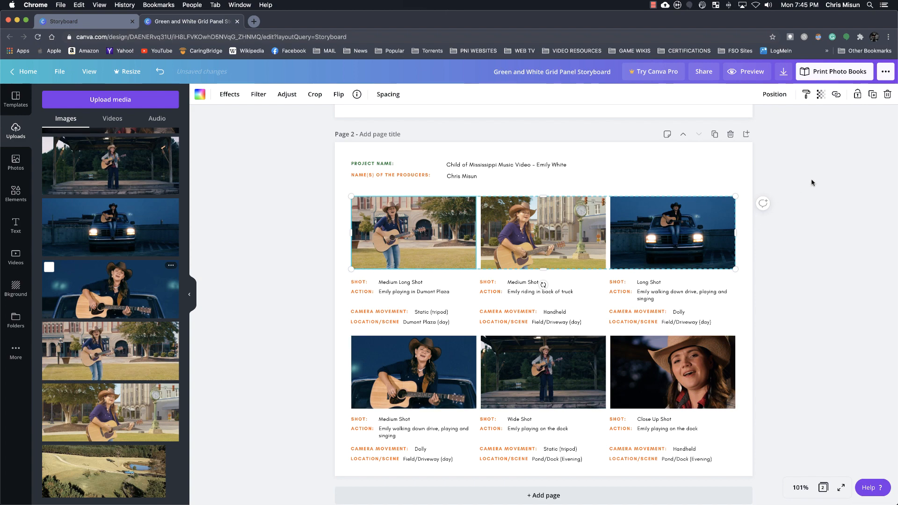
# Save the storyboard design
pyautogui.scroll(10, 784, 218)
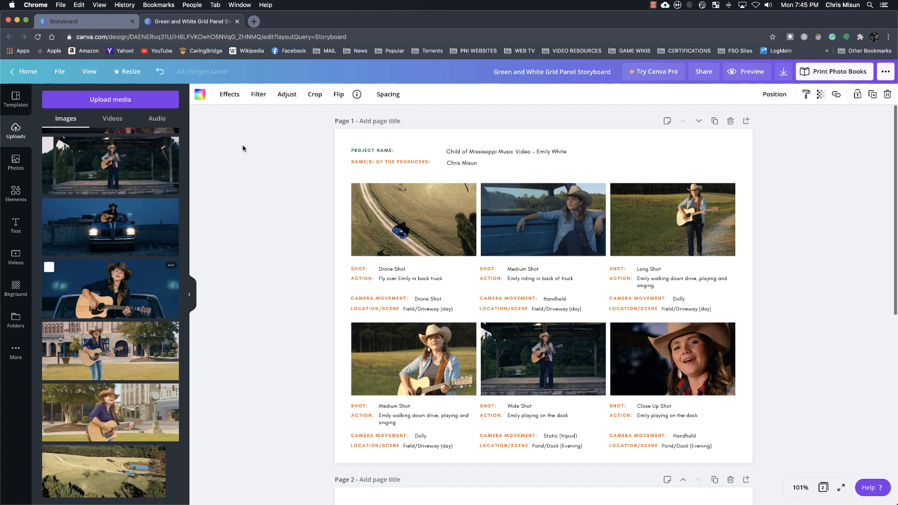
pyautogui.click(60, 72)
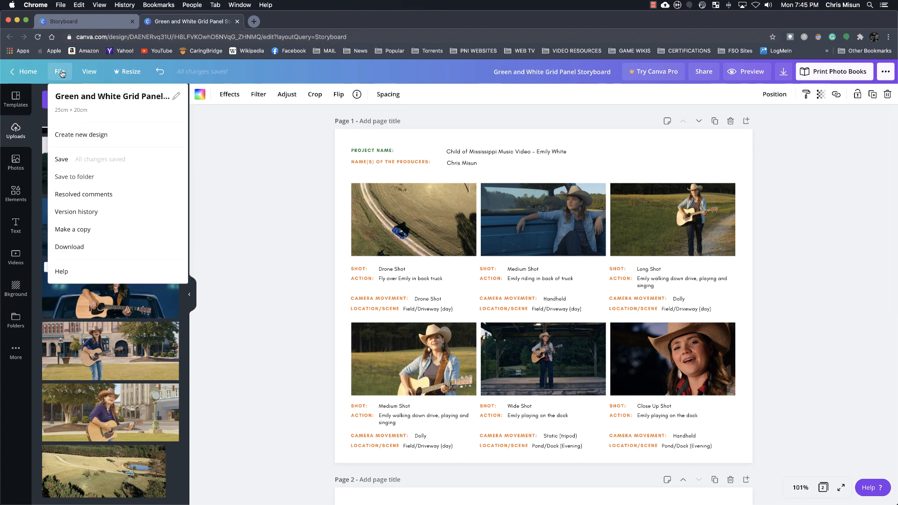
pyautogui.click(62, 159)
pyautogui.scroll(-1, 467, 140)
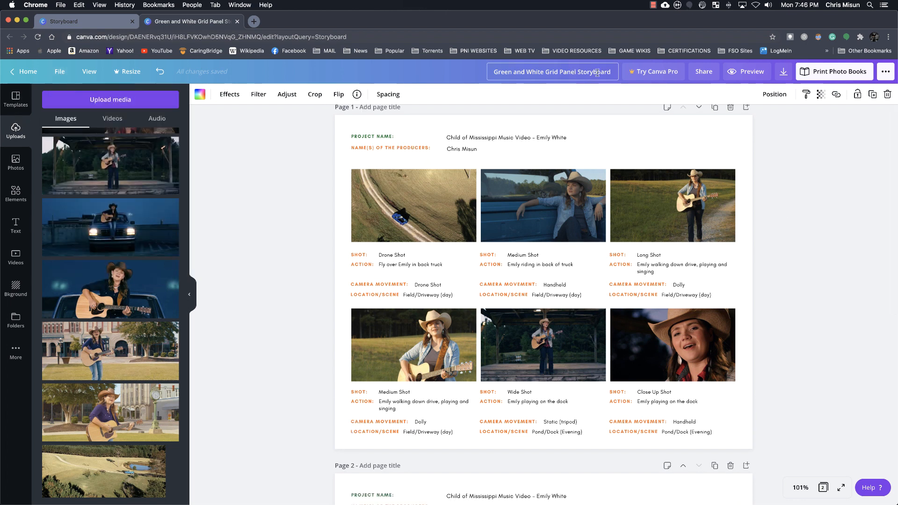
# Rename the design "Child of Mississippi Music Video Storyboard"
pyautogui.moveTo(611, 72); pyautogui.dragTo(482, 73)
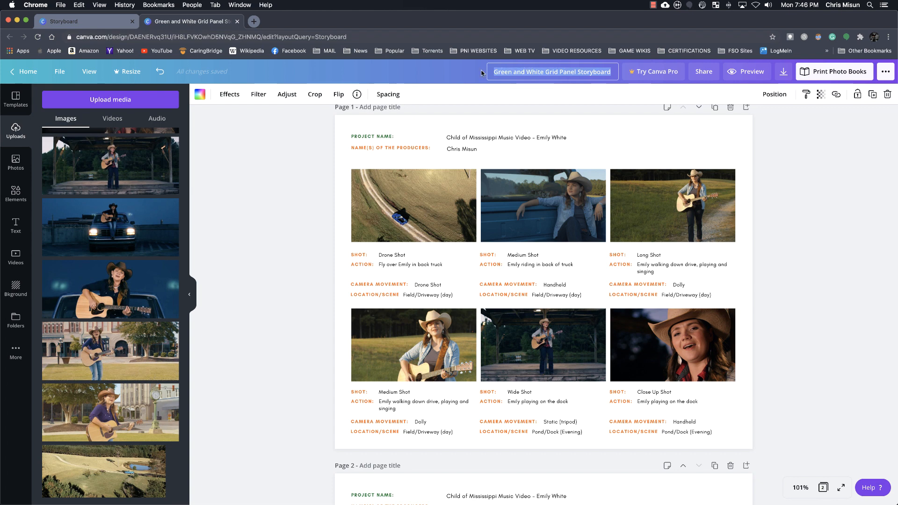
pyautogui.write('Child of Mis')
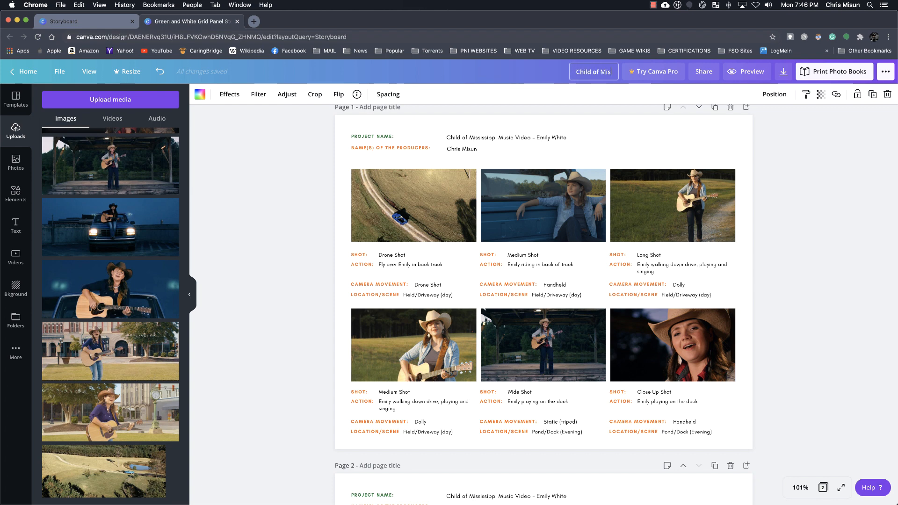
pyautogui.write('sissippi Musi')
pyautogui.write('c Vid')
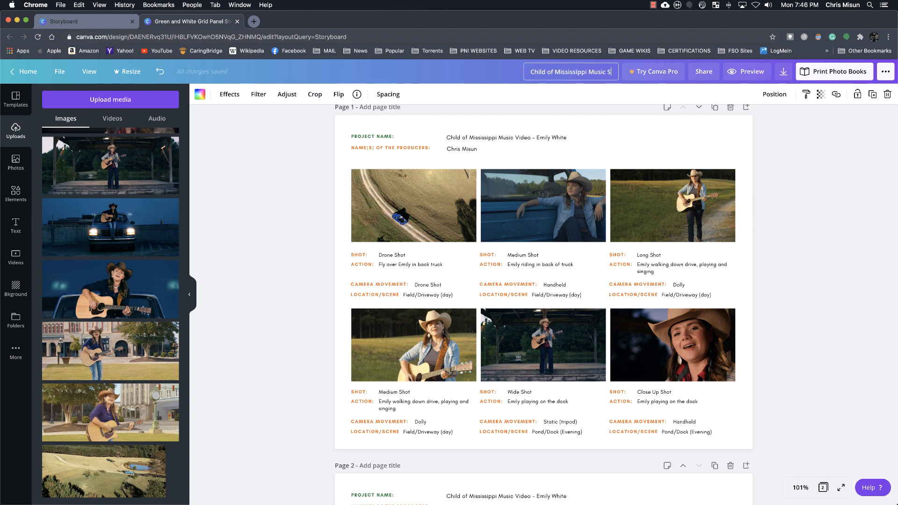
pyautogui.write('eo Storyboard')
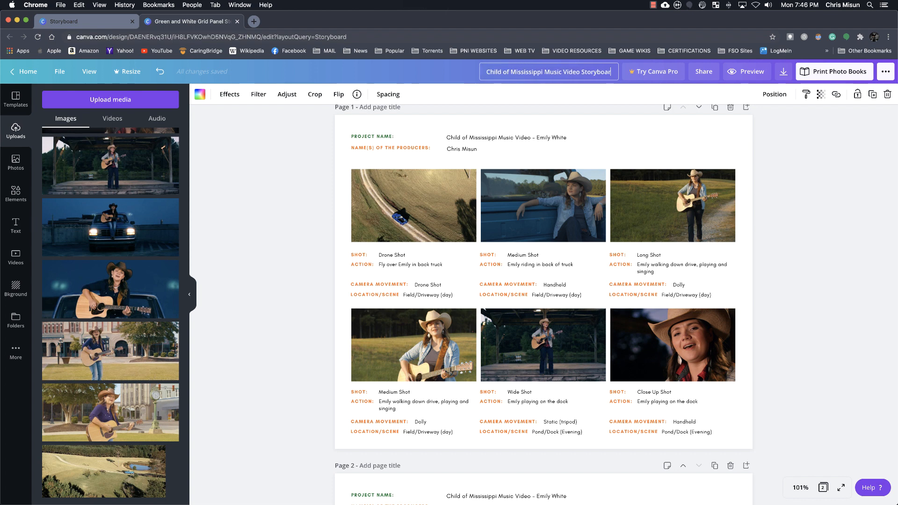
pyautogui.press('Return')
pyautogui.click(774, 140)
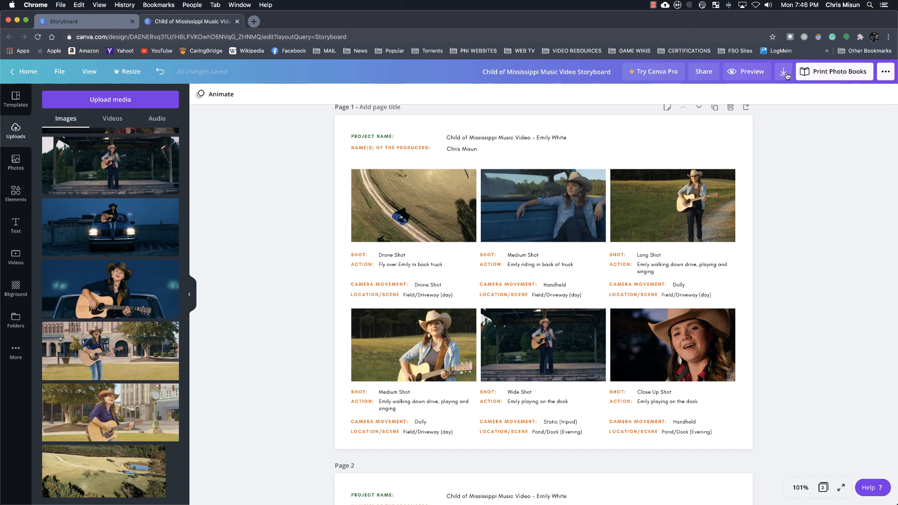
# Download all pages of the storyboard as a PDF Print file and dismiss the Canva Pro trial offer
pyautogui.click(784, 73)
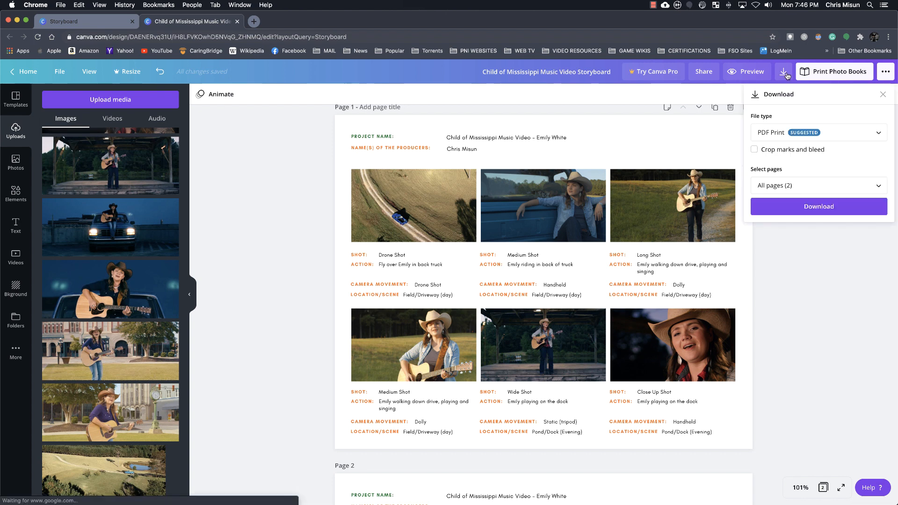
pyautogui.click(877, 133)
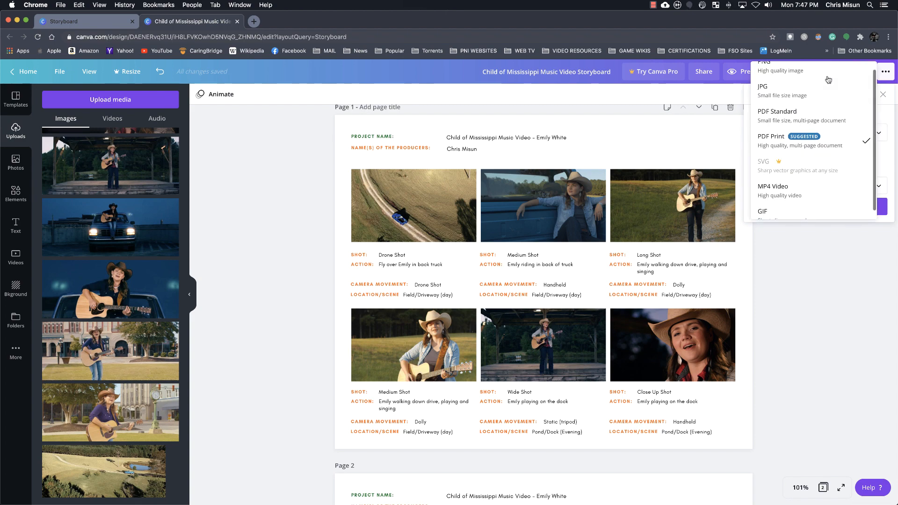
pyautogui.click(819, 207)
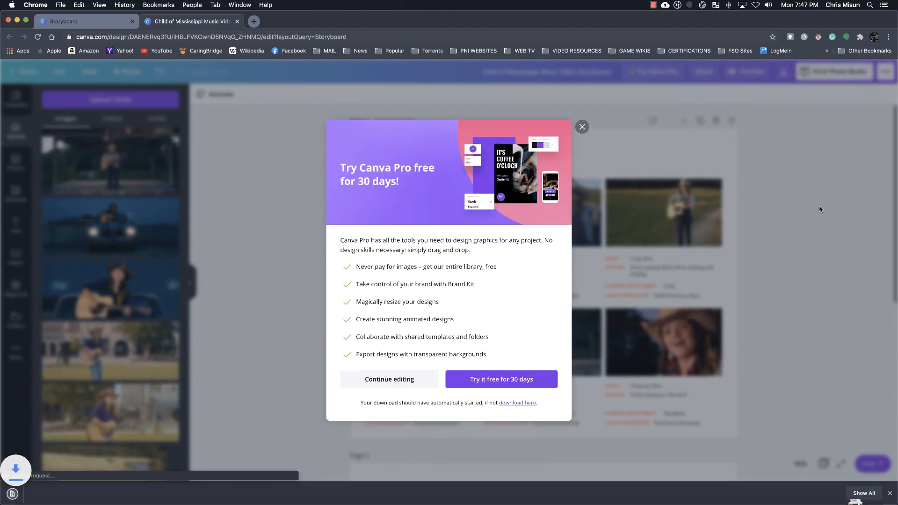
pyautogui.click(582, 127)
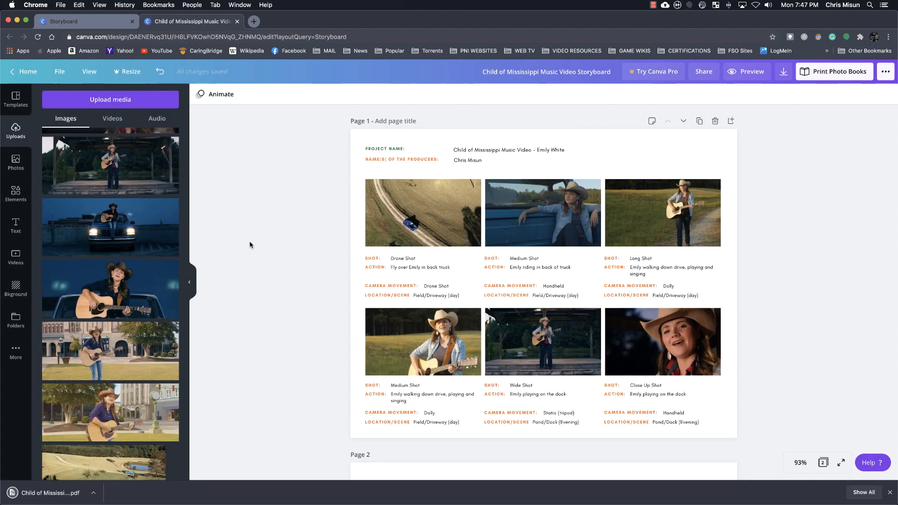
# Open the downloaded storyboard PDF and review both of its pages
pyautogui.click(93, 493)
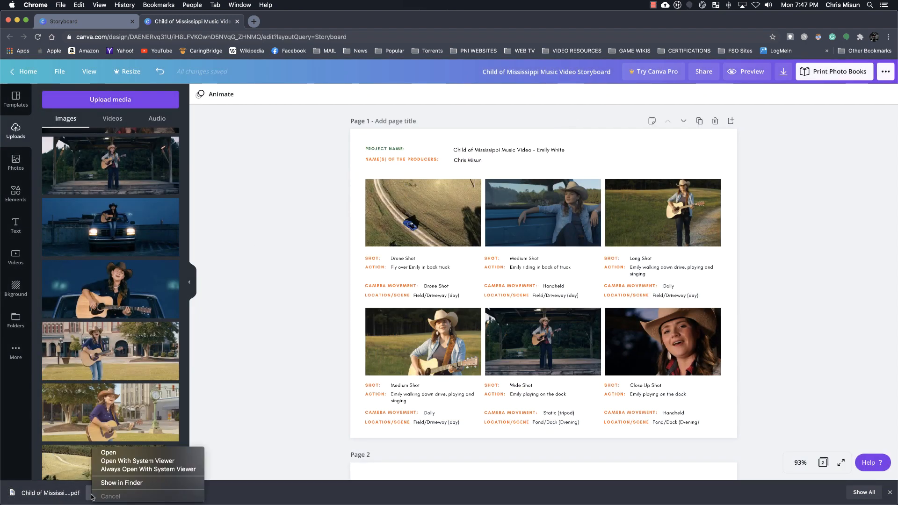
pyautogui.click(118, 453)
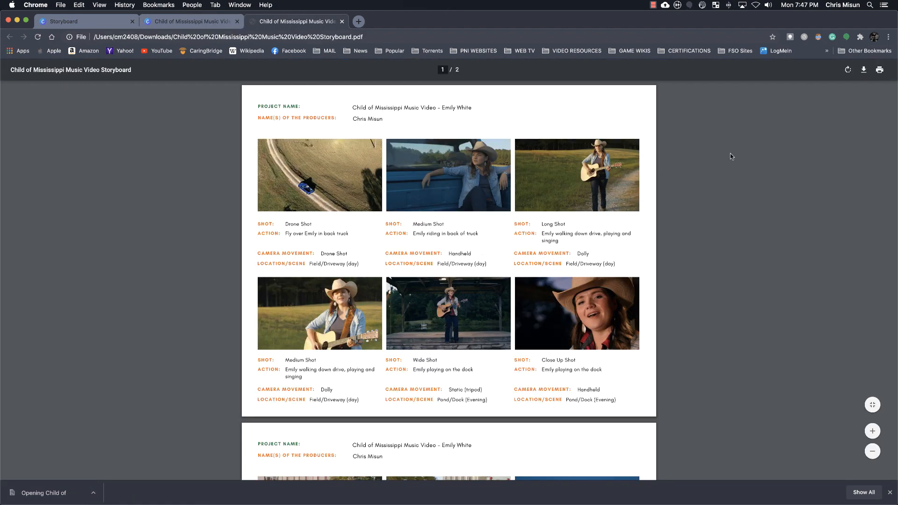
pyautogui.scroll(-6, 689, 149)
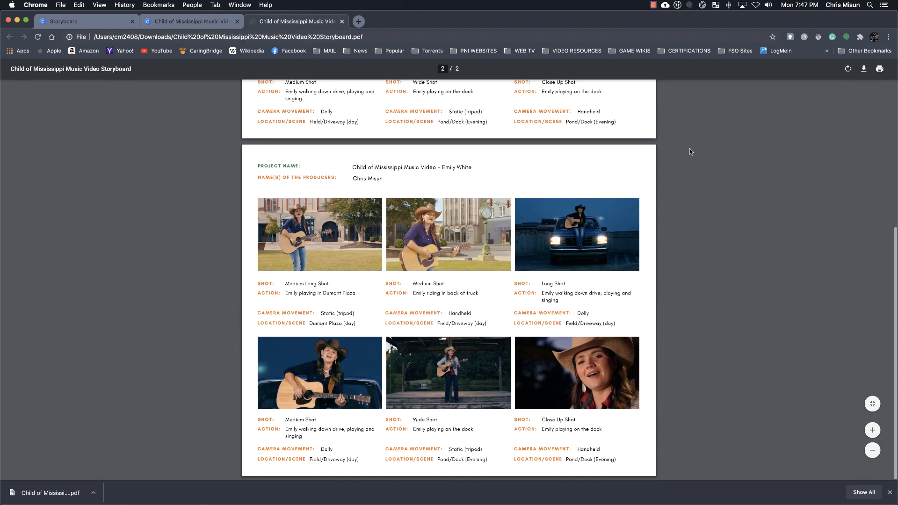
pyautogui.scroll(5, 690, 150)
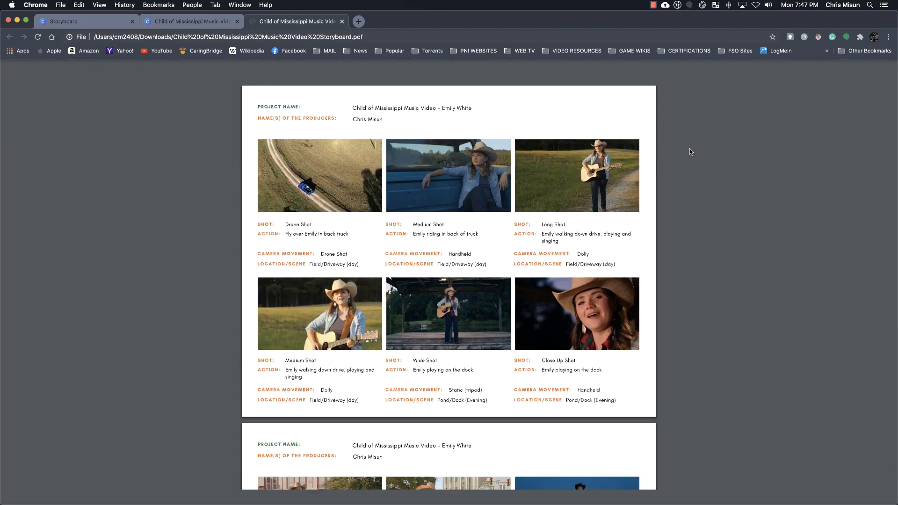
pyautogui.scroll(-5, 690, 151)
pyautogui.scroll(5, 690, 151)
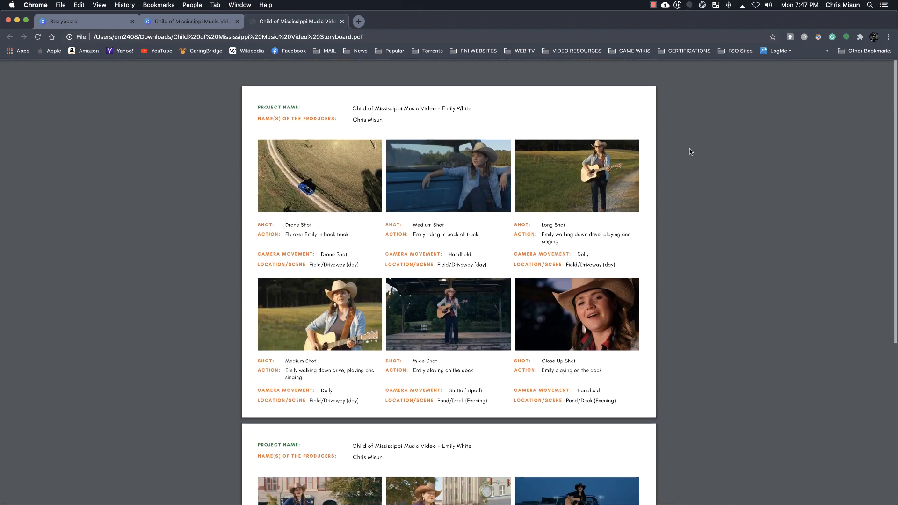